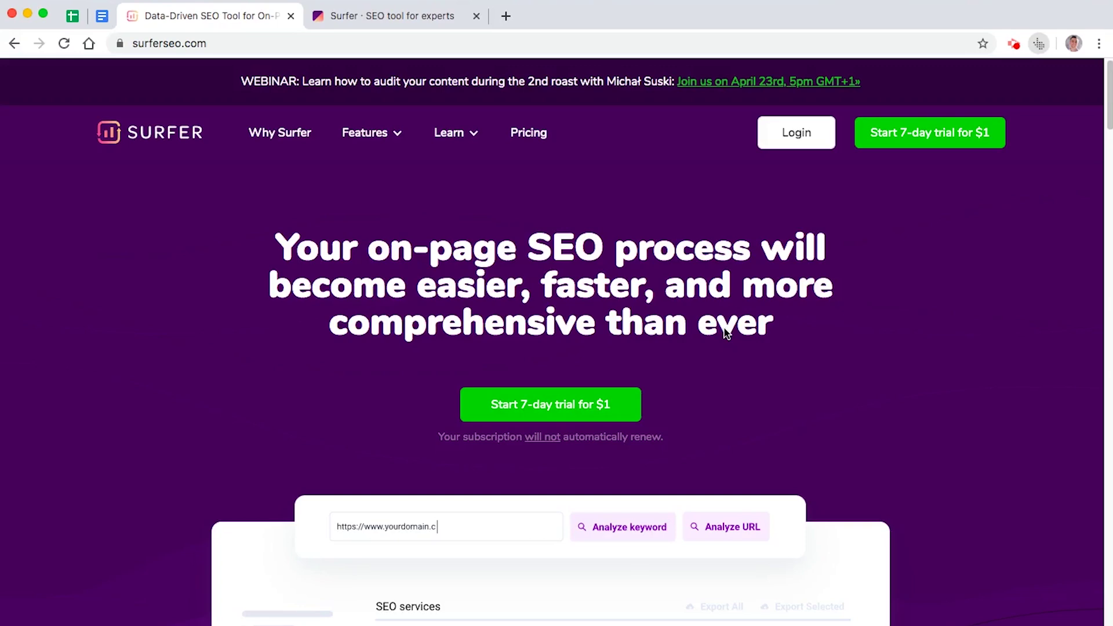
Scroll the surferseo.com homepage and highlight the '500+ on-page signals' heading.
scroll(724, 342, "down", 3)
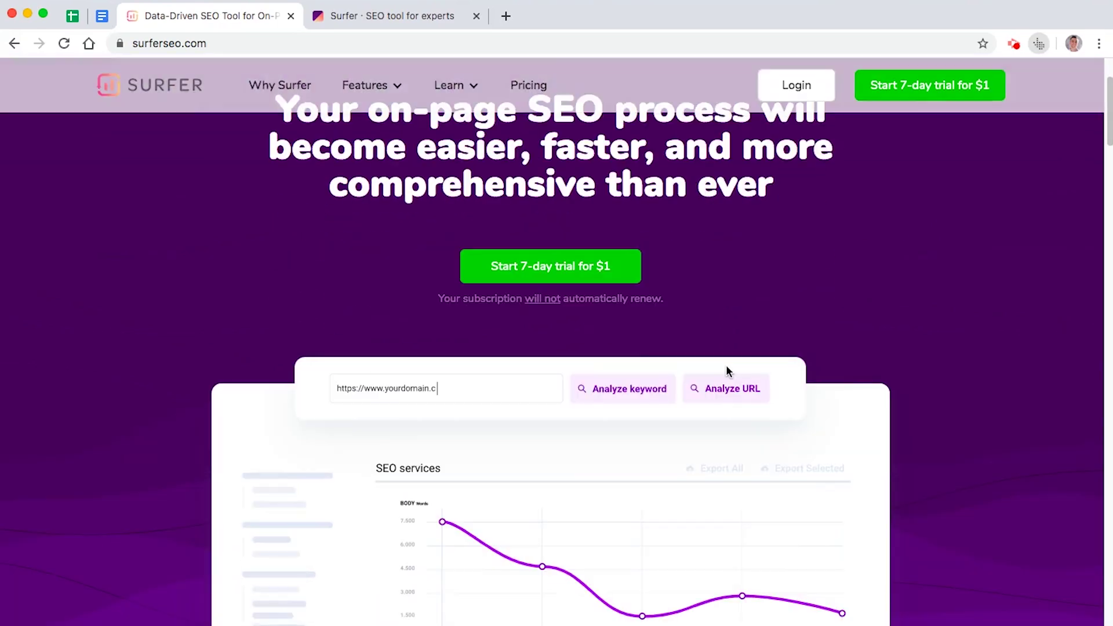
scroll(725, 360, "down", 10)
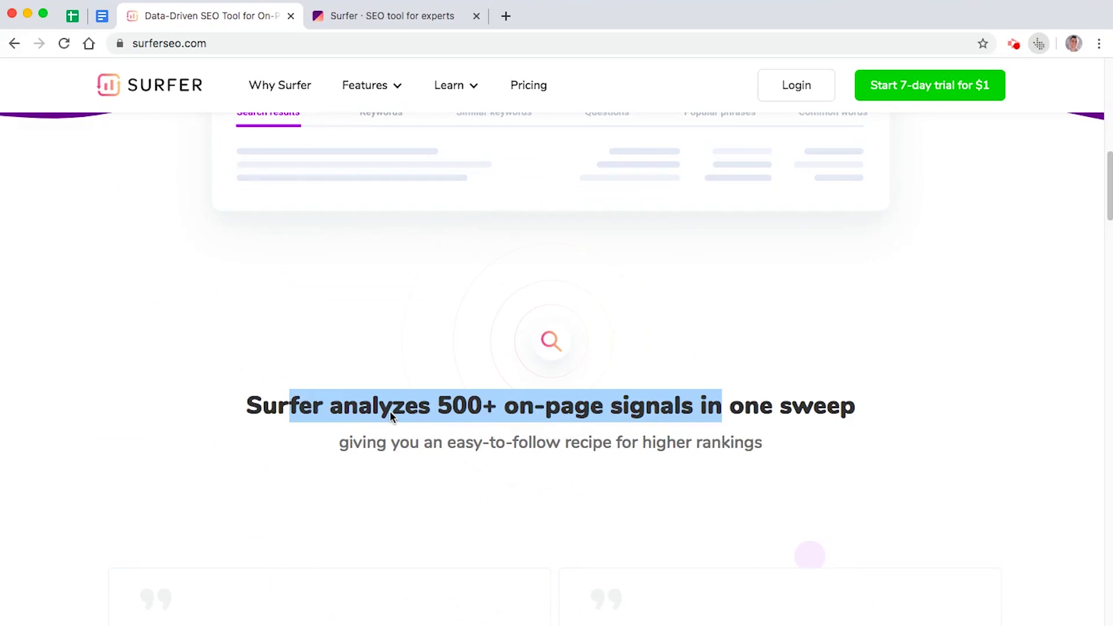
triple_click(398, 413)
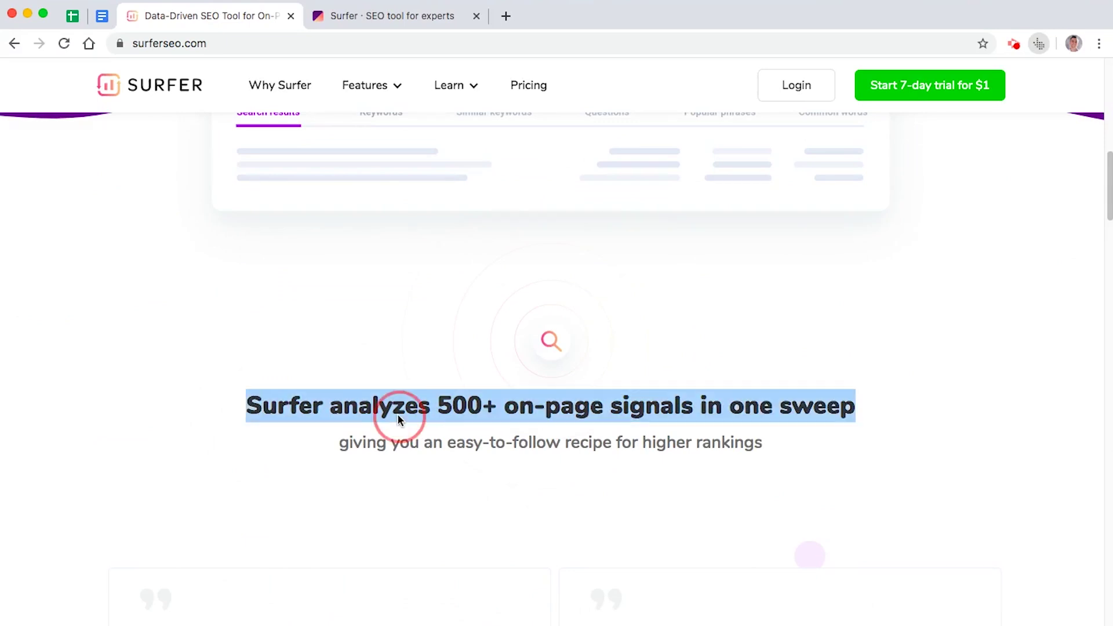
left_click(444, 410)
left_click_drag(444, 409, 691, 418)
Scroll through the remaining homepage feature sections.
scroll(671, 439, "down", 4)
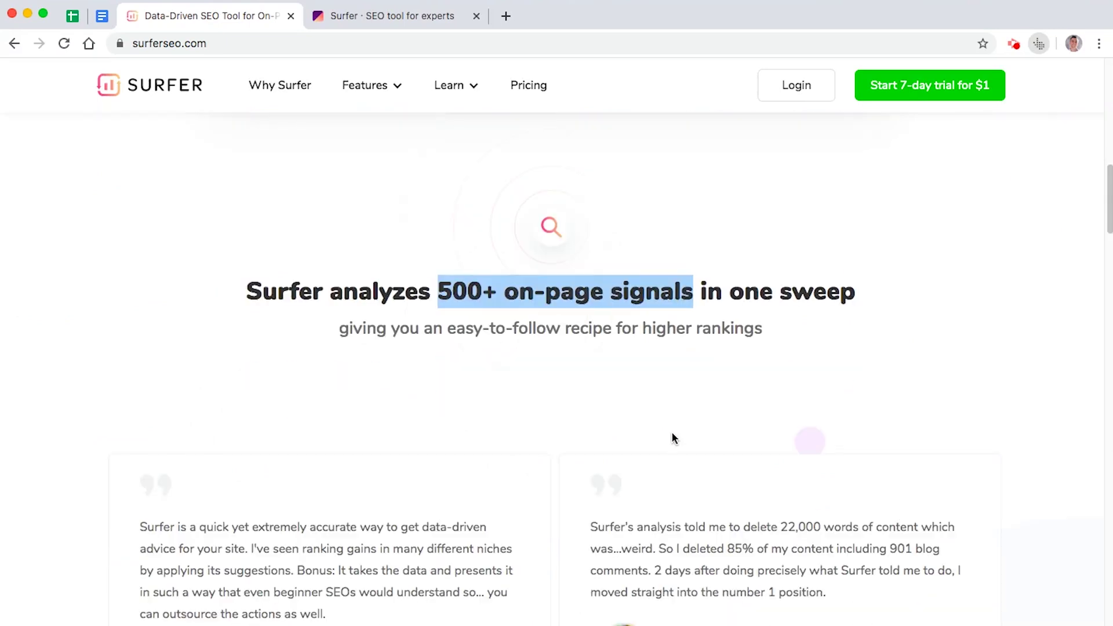
scroll(676, 440, "down", 4)
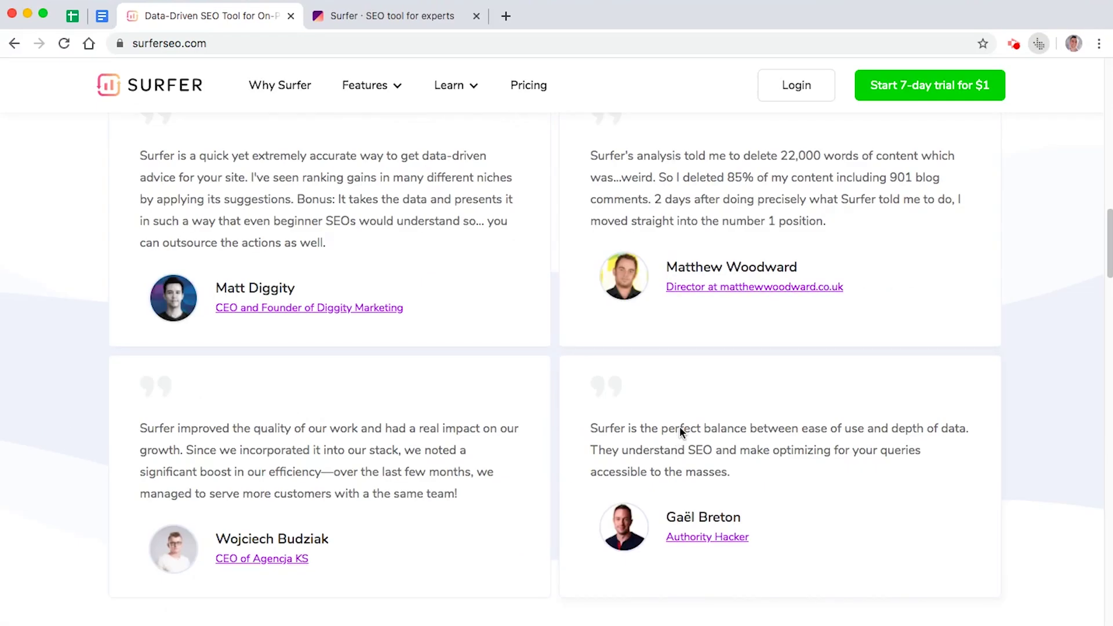
scroll(685, 447, "down", 5)
scroll(629, 447, "down", 15)
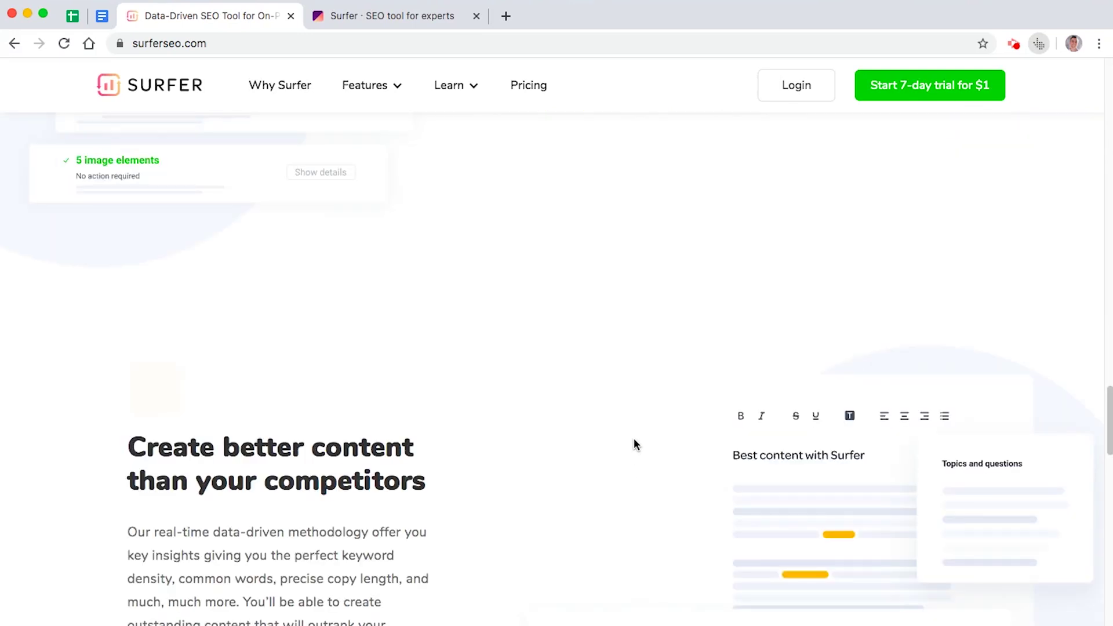
scroll(634, 441, "down", 6)
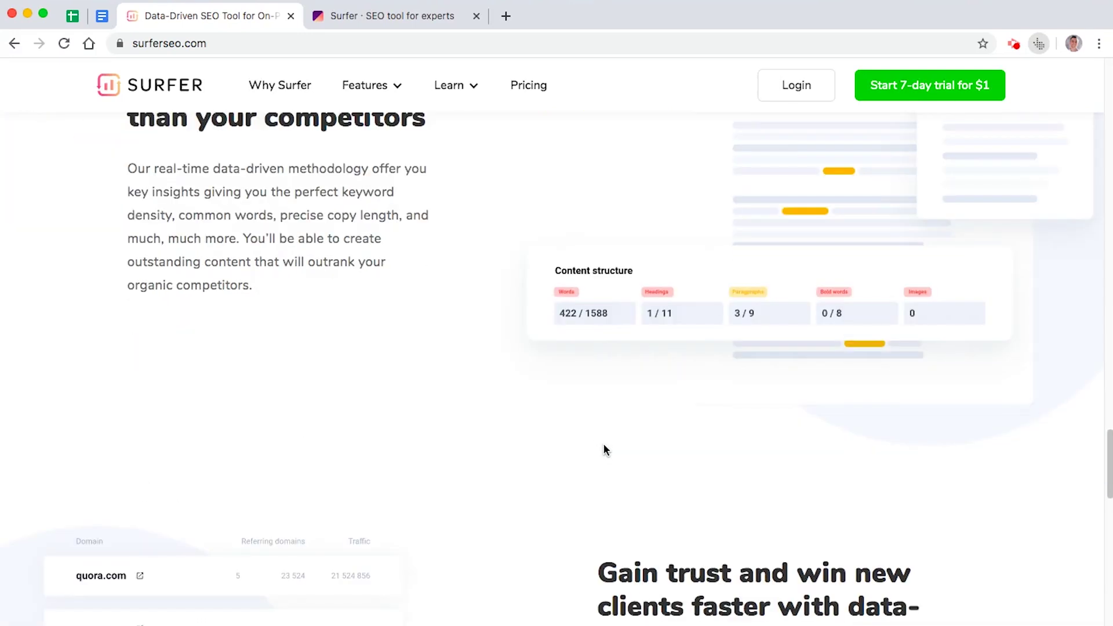
scroll(604, 449, "down", 6)
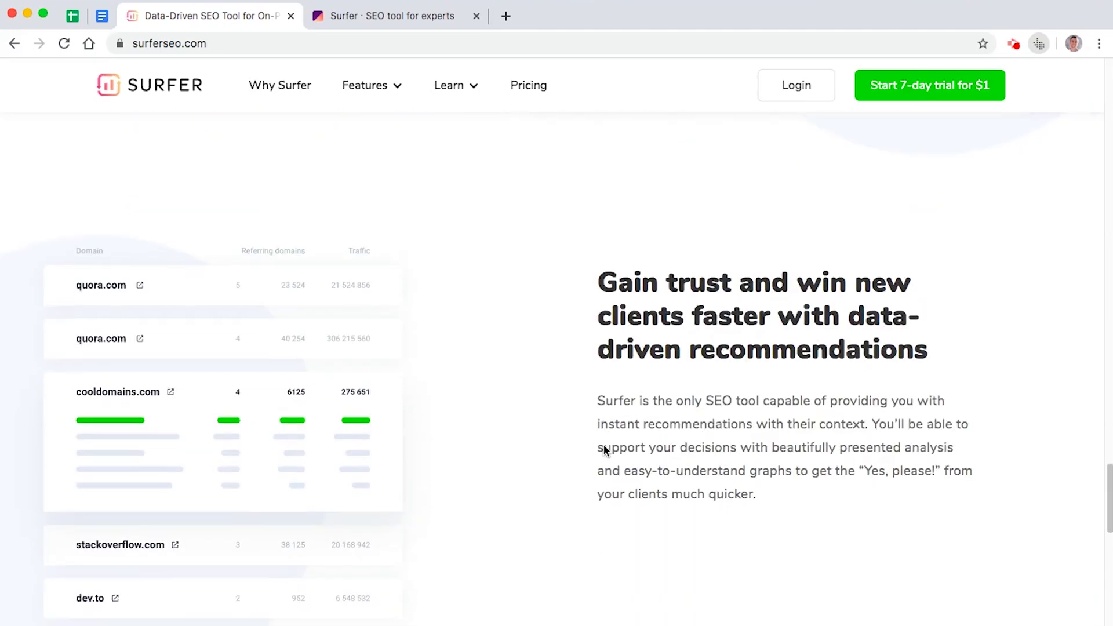
scroll(604, 450, "up", 5)
scroll(603, 450, "up", 5)
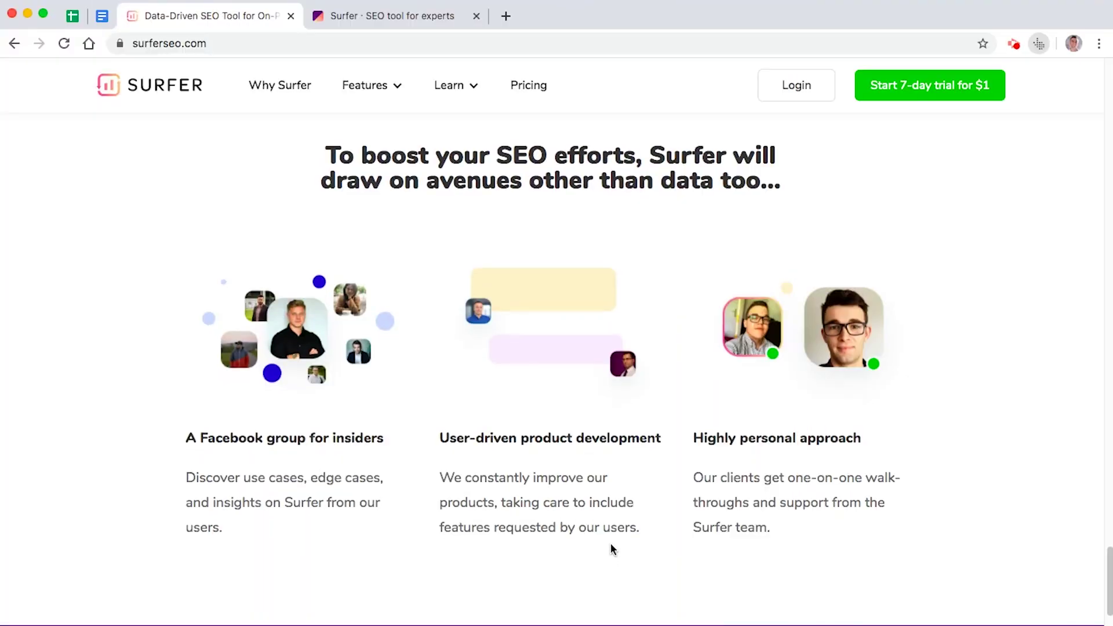
scroll(611, 532, "down", 3)
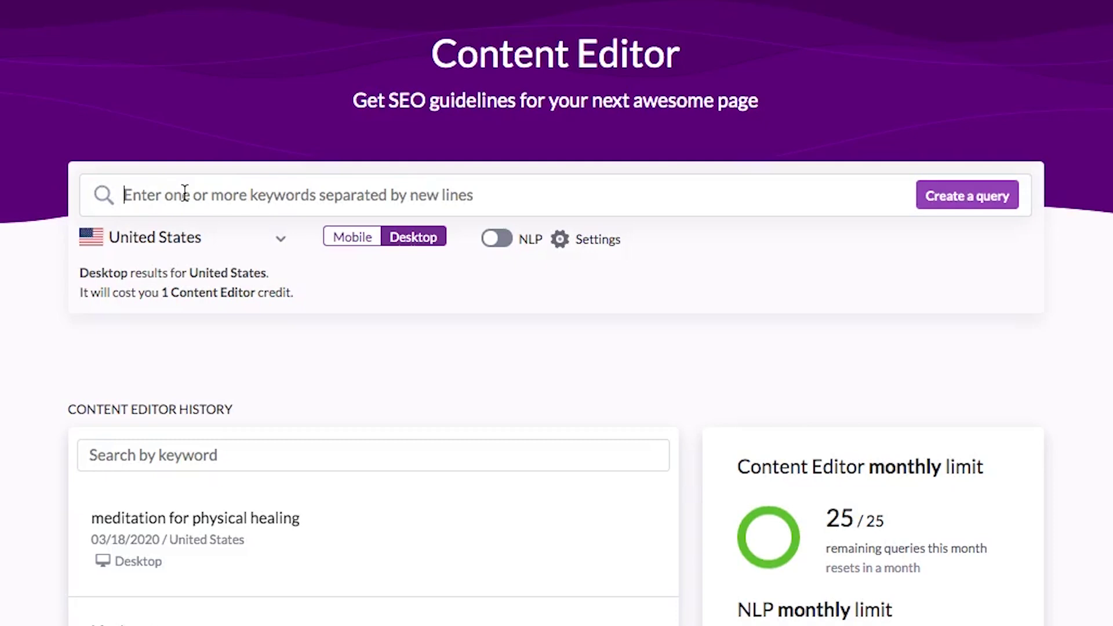
Create a new Content Editor query for the keyword 'seo'.
type("se")
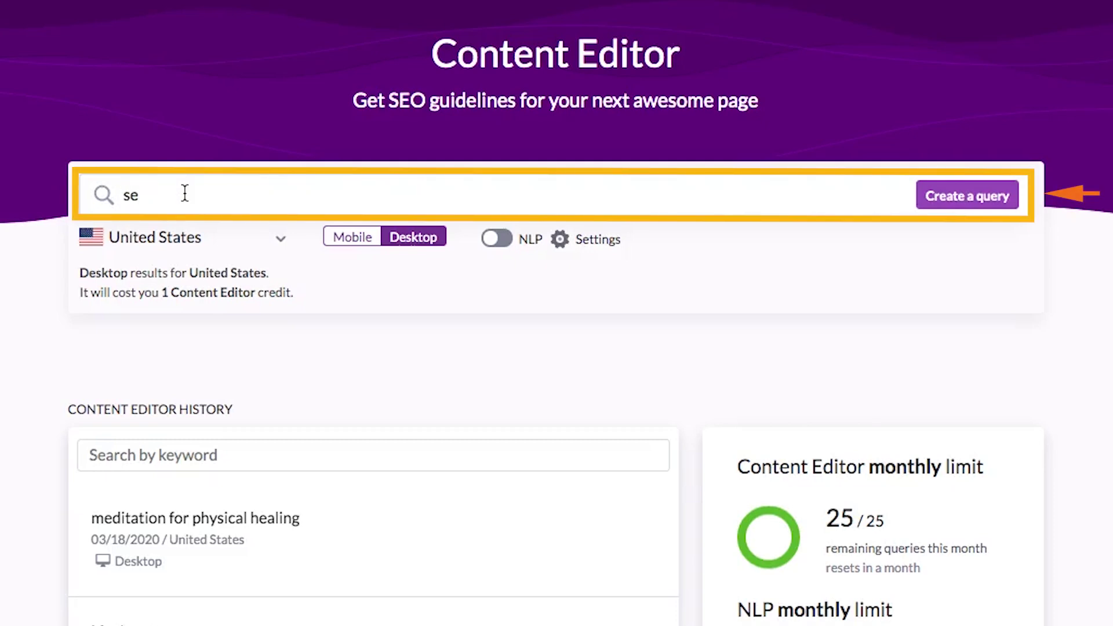
type("o")
key("Return")
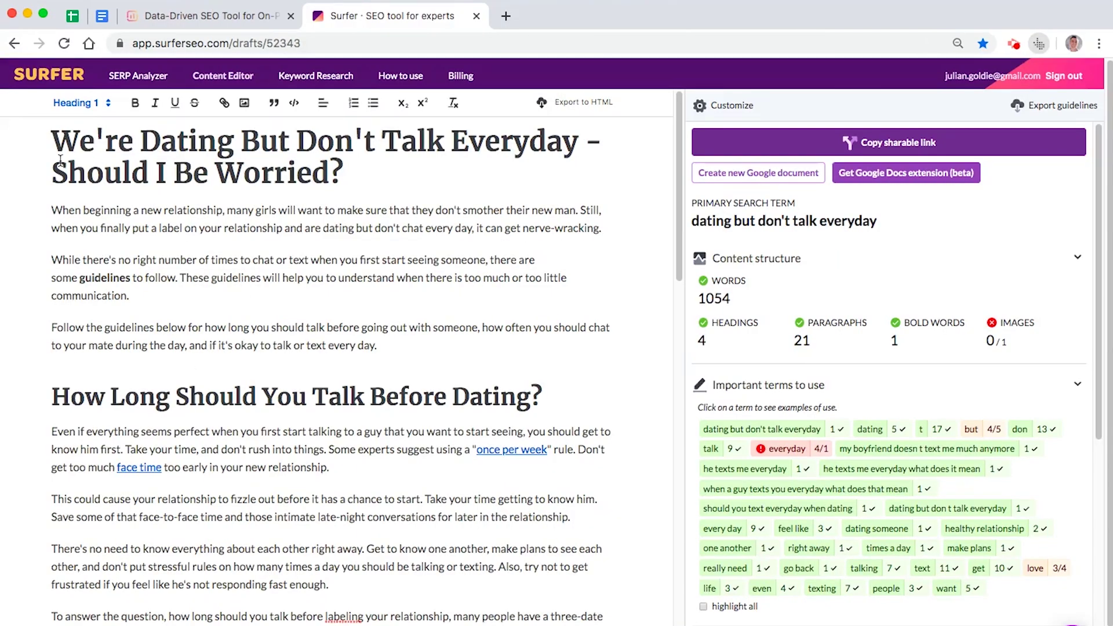
Review the draft text and show where a suggested term appears in it.
left_click_drag(57, 126, 525, 365)
left_click(469, 333)
scroll(406, 348, "down", 5)
scroll(1038, 439, "down", 7)
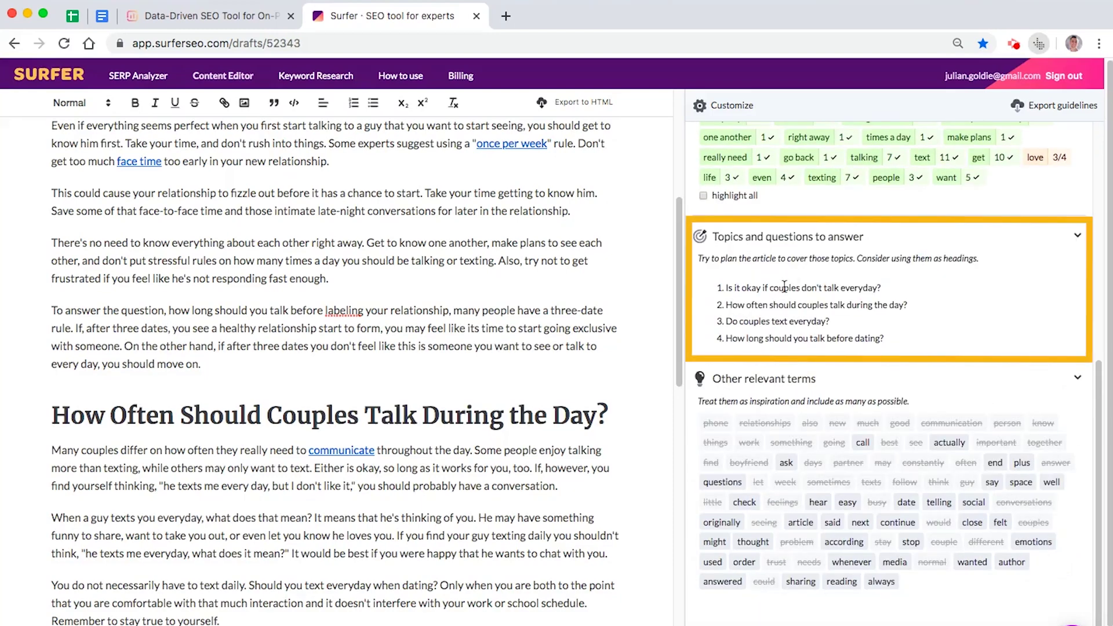
scroll(823, 342, "up", 6)
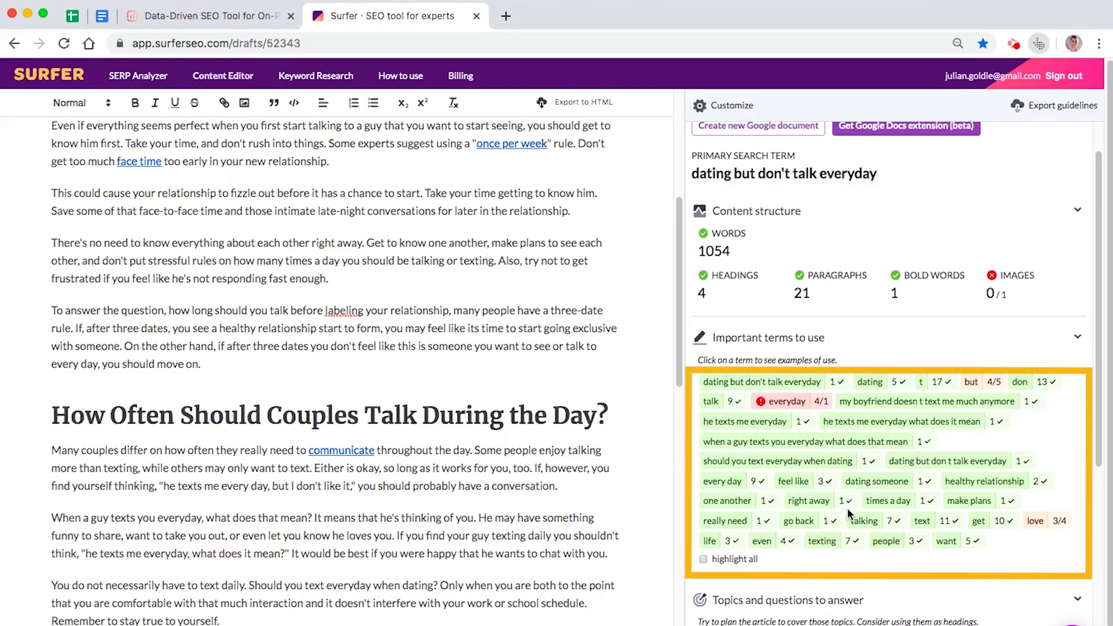
left_click(792, 402)
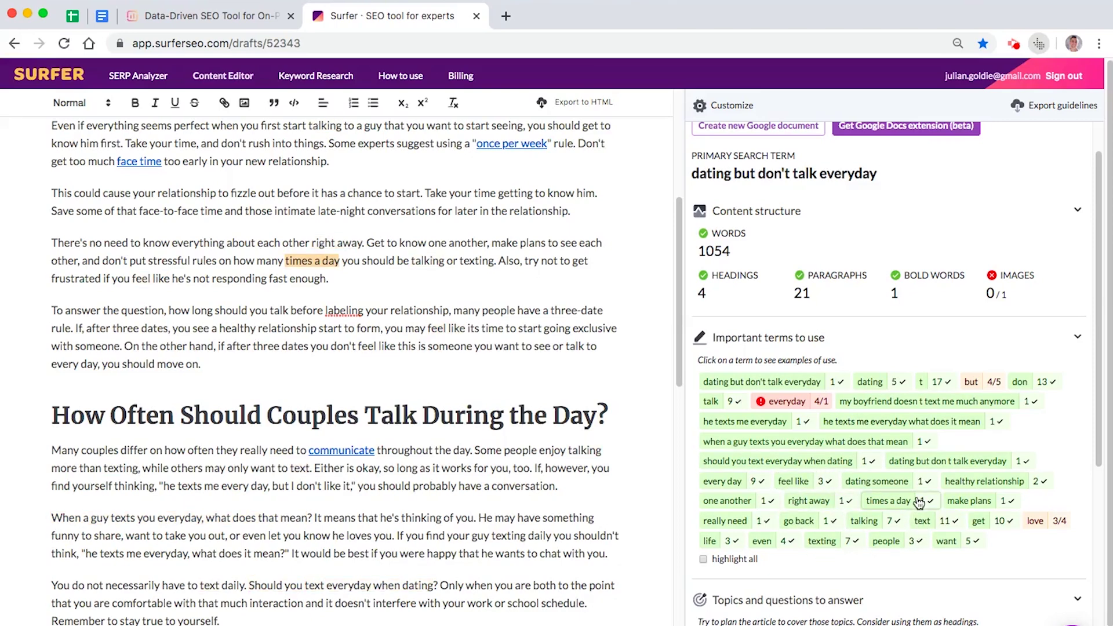
Point out the headings stat, 1054-word count and primary term, then open Customize.
scroll(797, 487, "up", 1)
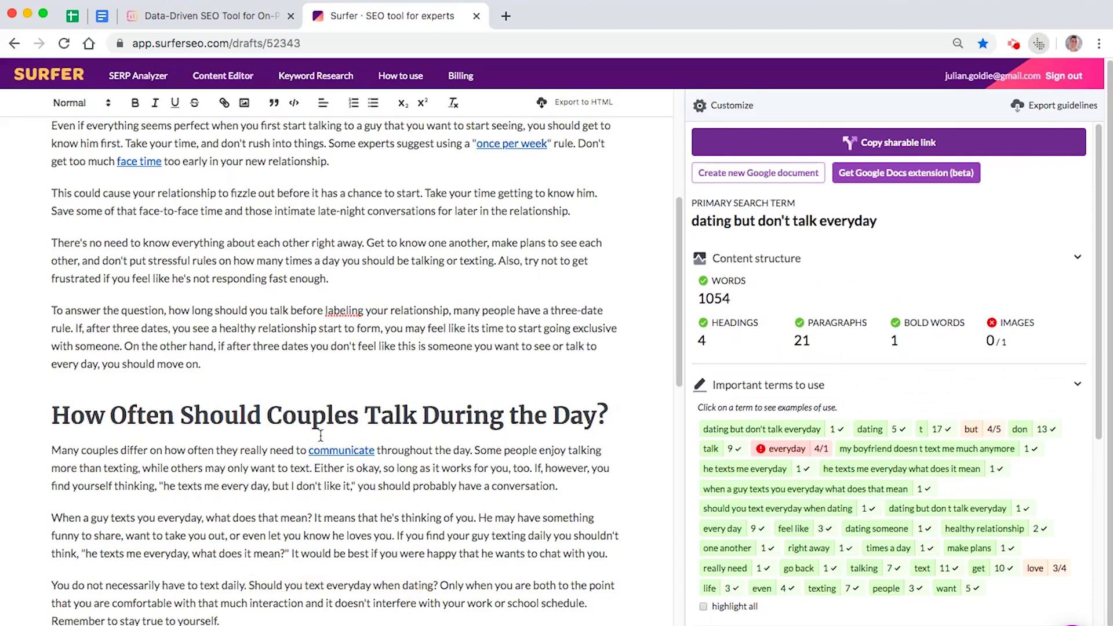
scroll(355, 464, "down", 15)
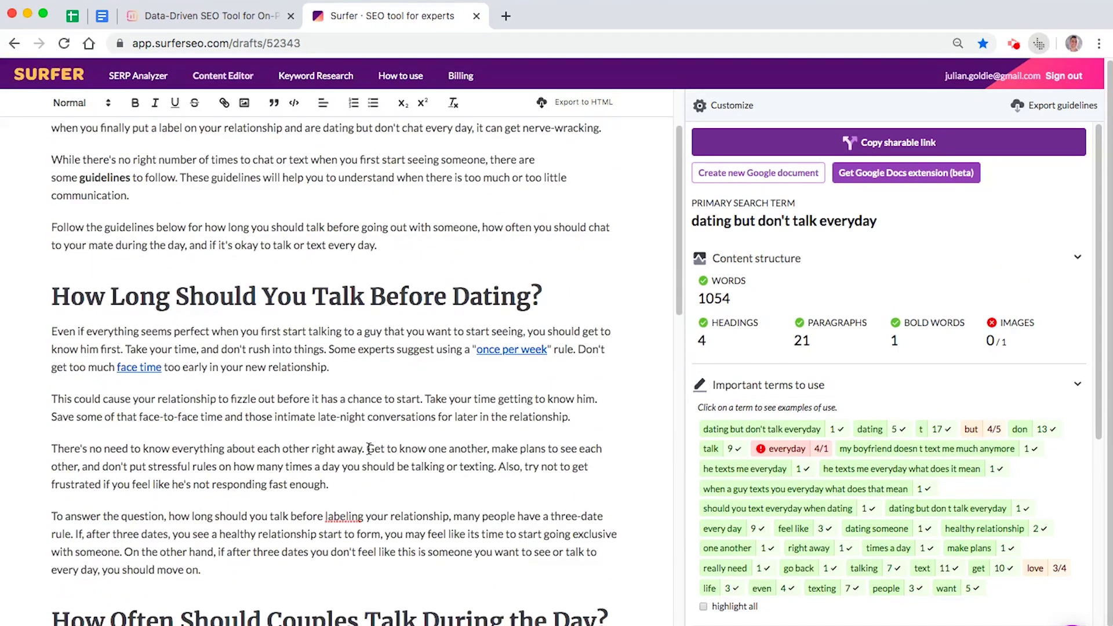
double_click(731, 322)
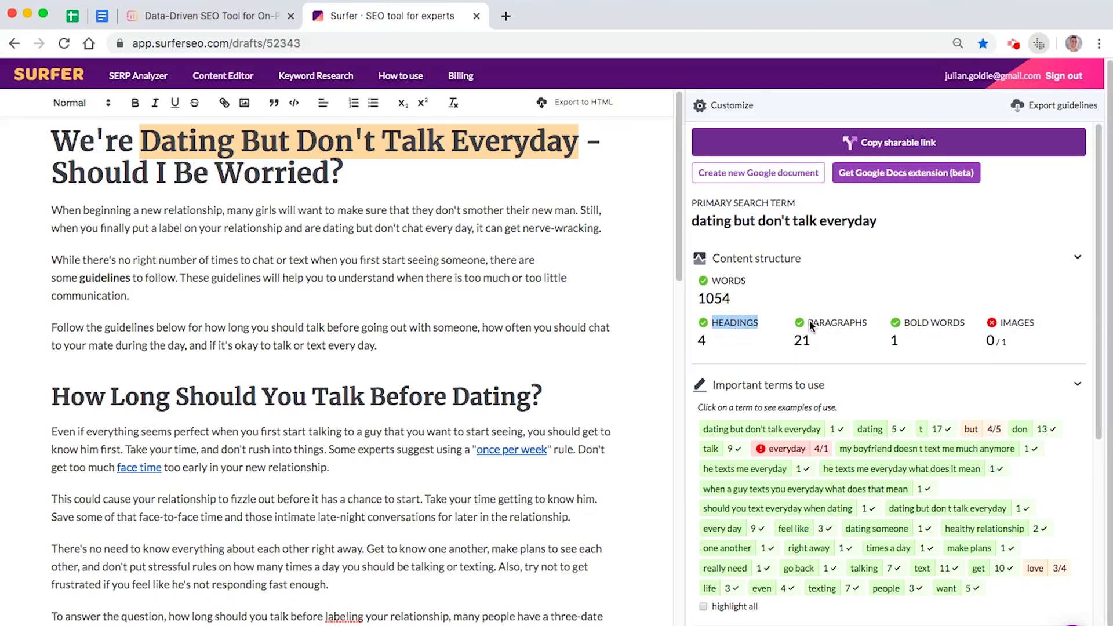
double_click(725, 284)
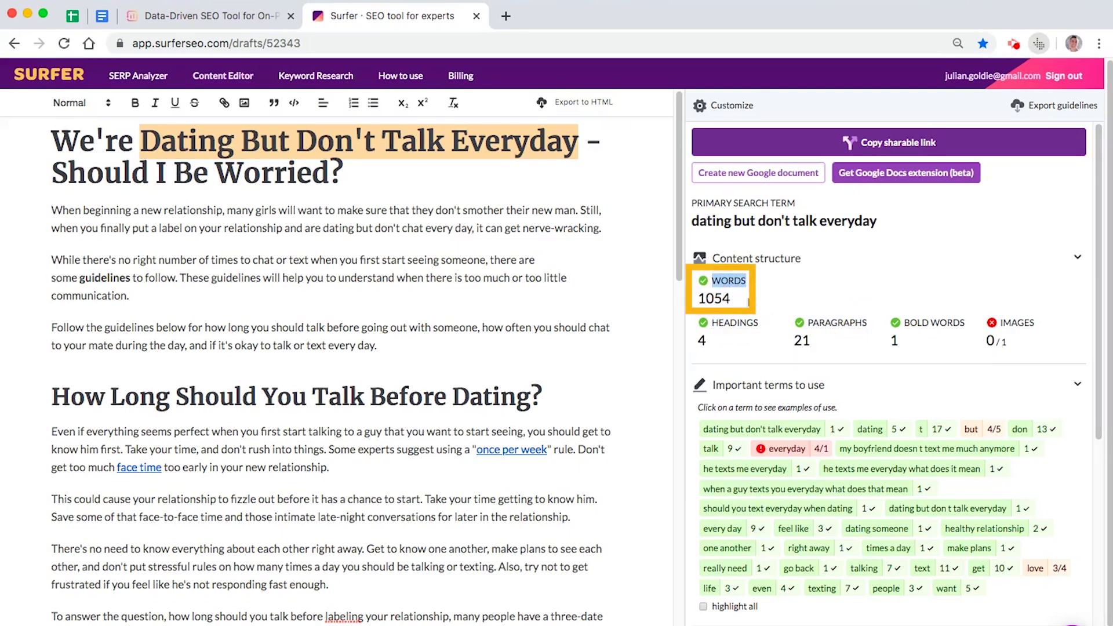
triple_click(800, 221)
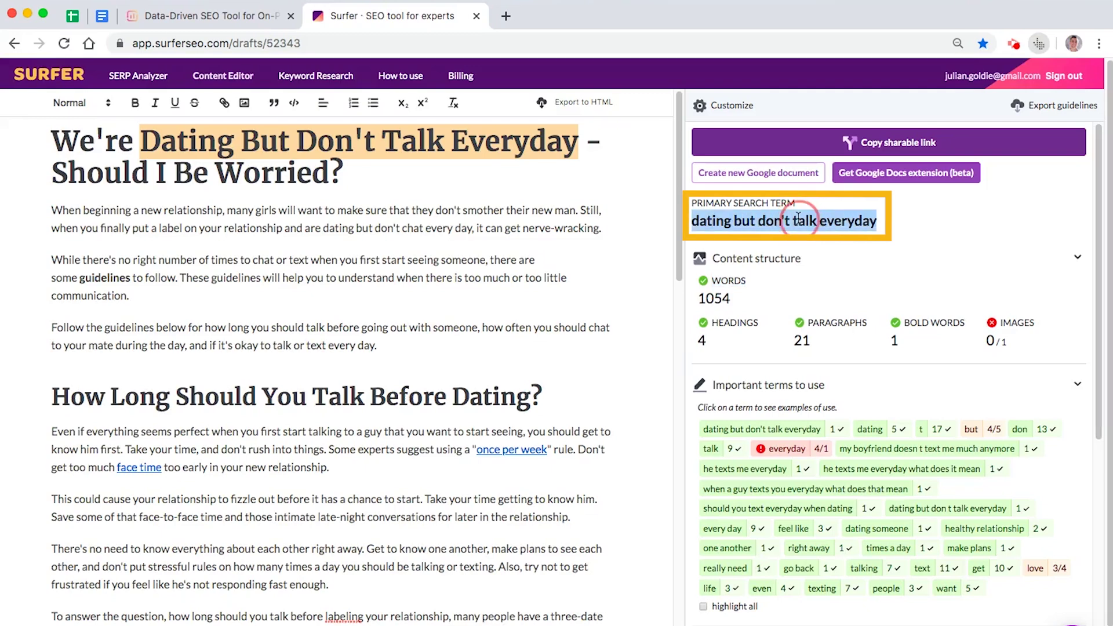
left_click(592, 318)
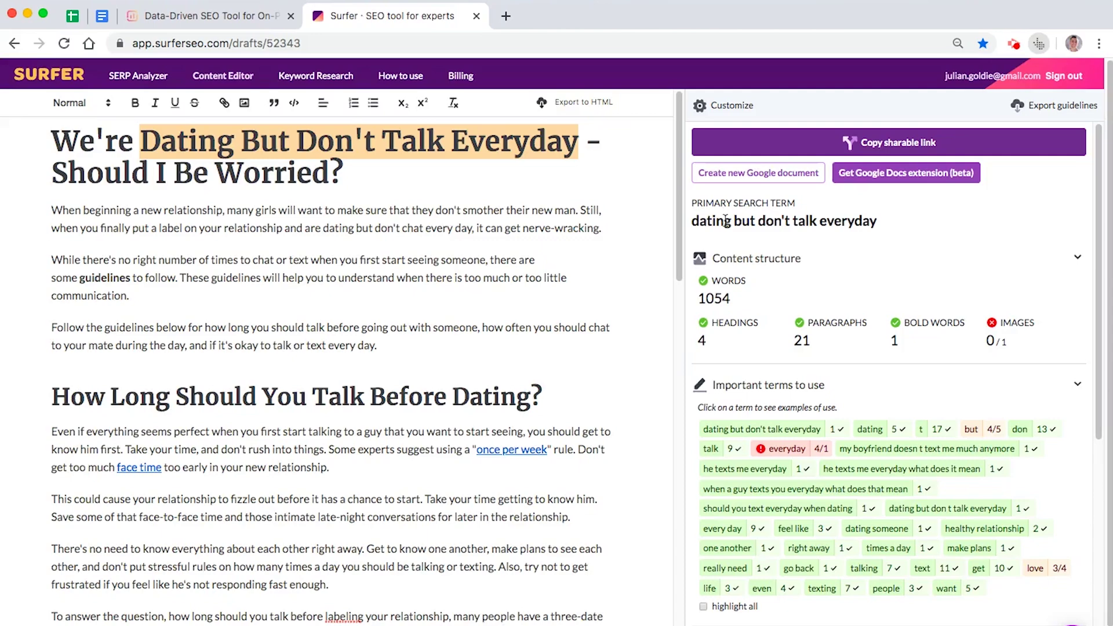
left_click(716, 106)
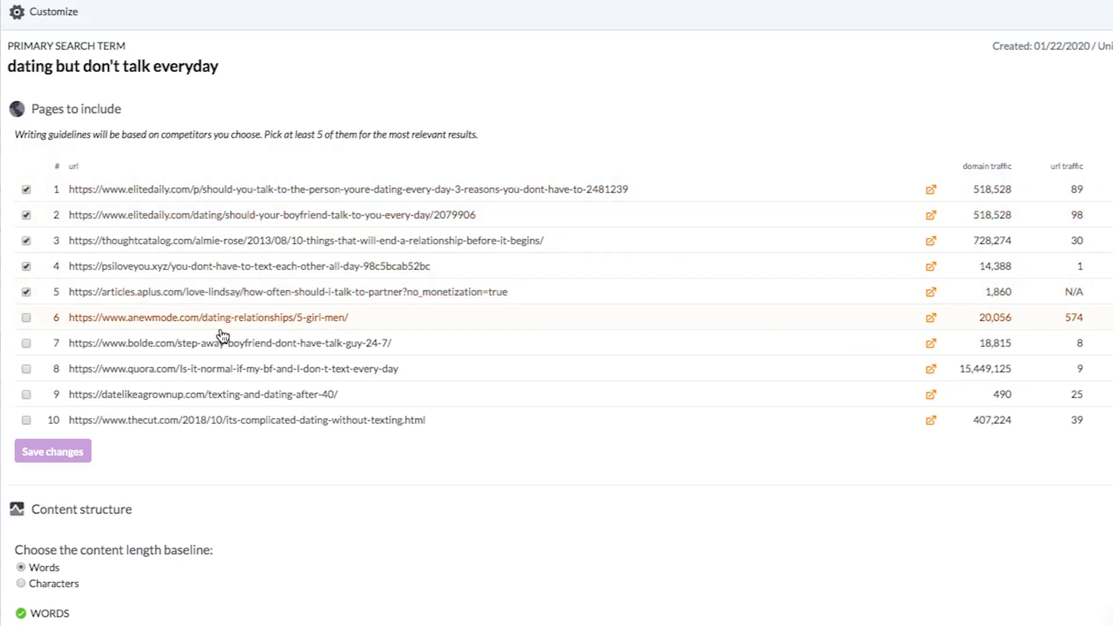
Scroll through the Customize view's content structure and term lists.
scroll(224, 351, "down", 6)
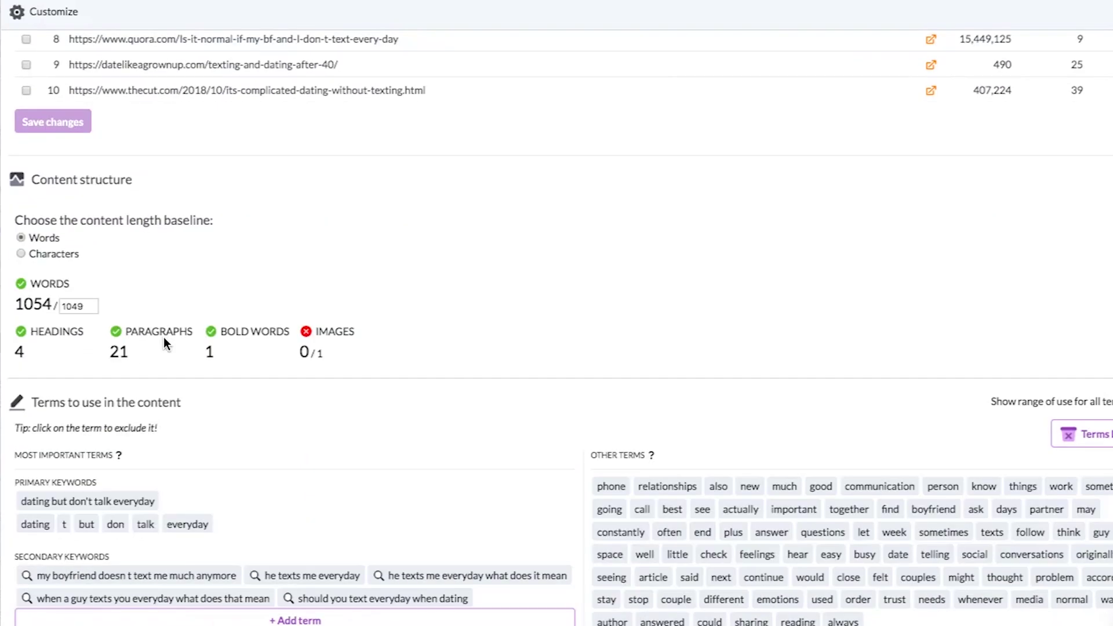
scroll(208, 296, "down", 2)
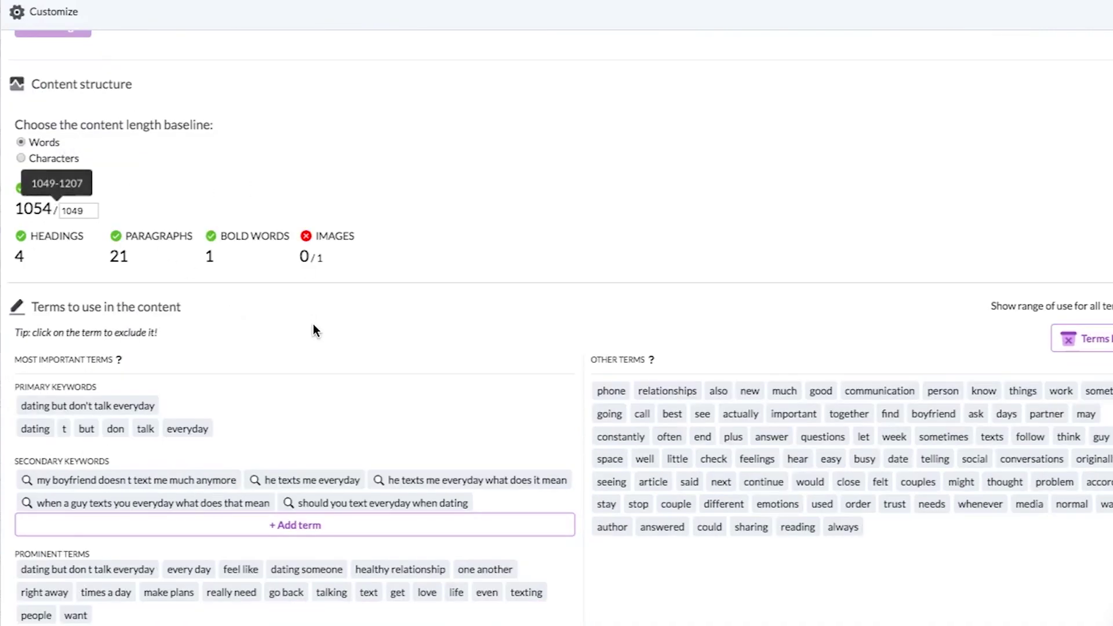
scroll(313, 323, "down", 2)
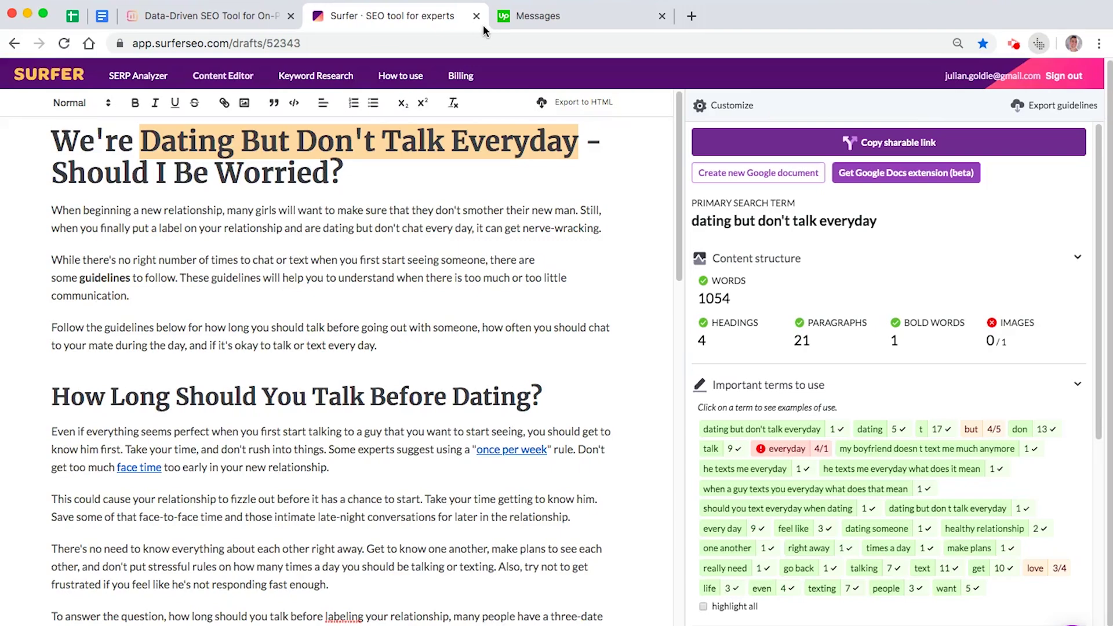
Open the Upwork client chat, highlighting the 26.23 milestone and the February 4 article brief.
left_click(524, 16)
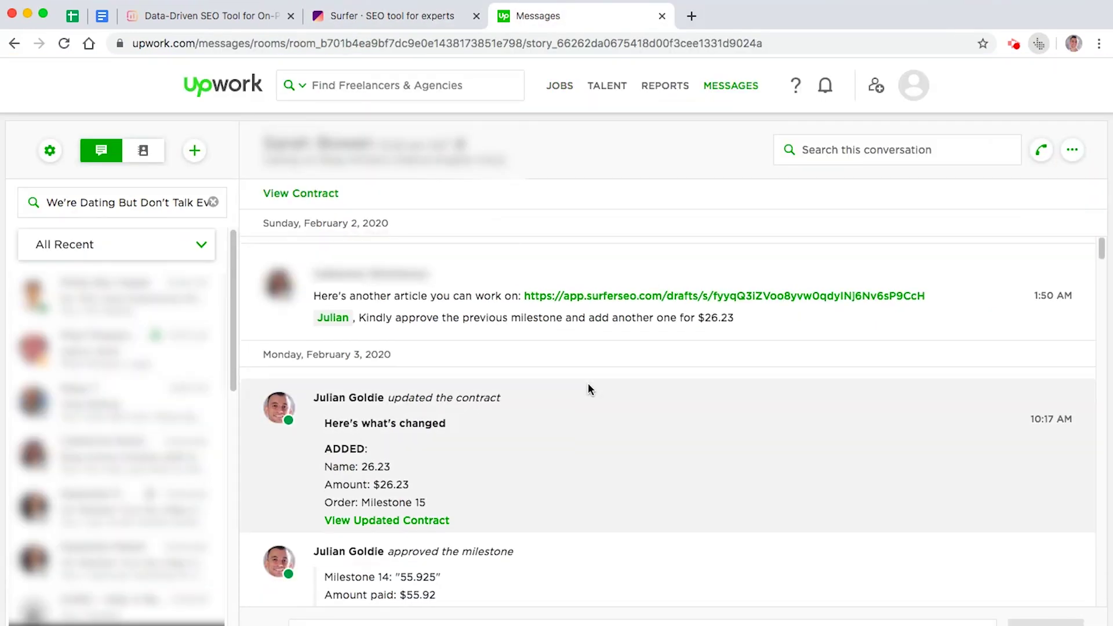
scroll(587, 388, "down", 1)
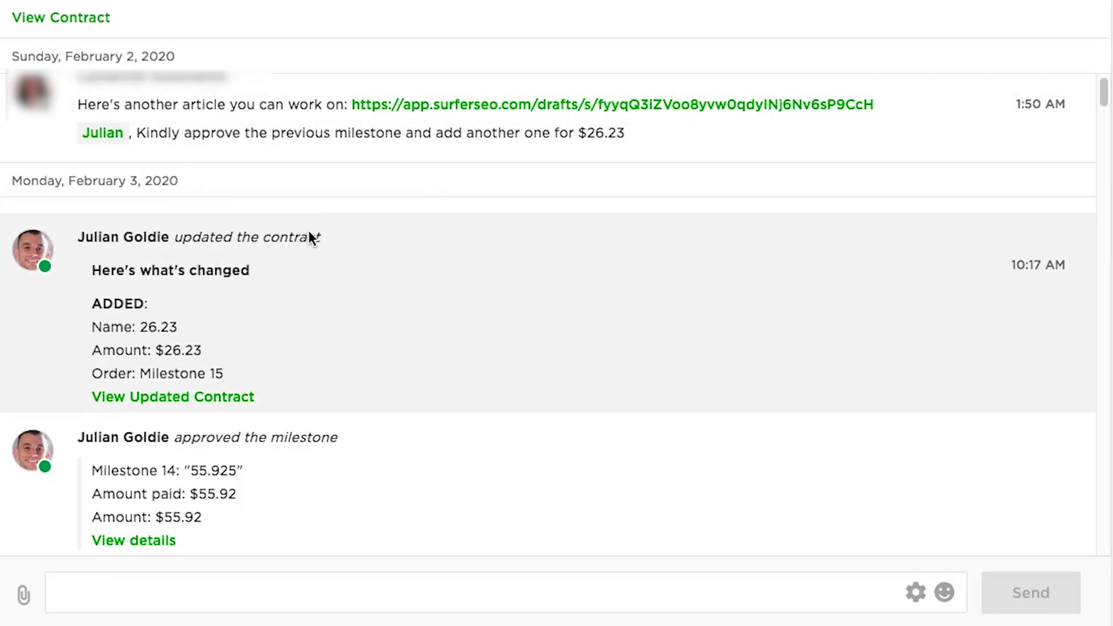
scroll(318, 304, "down", 7)
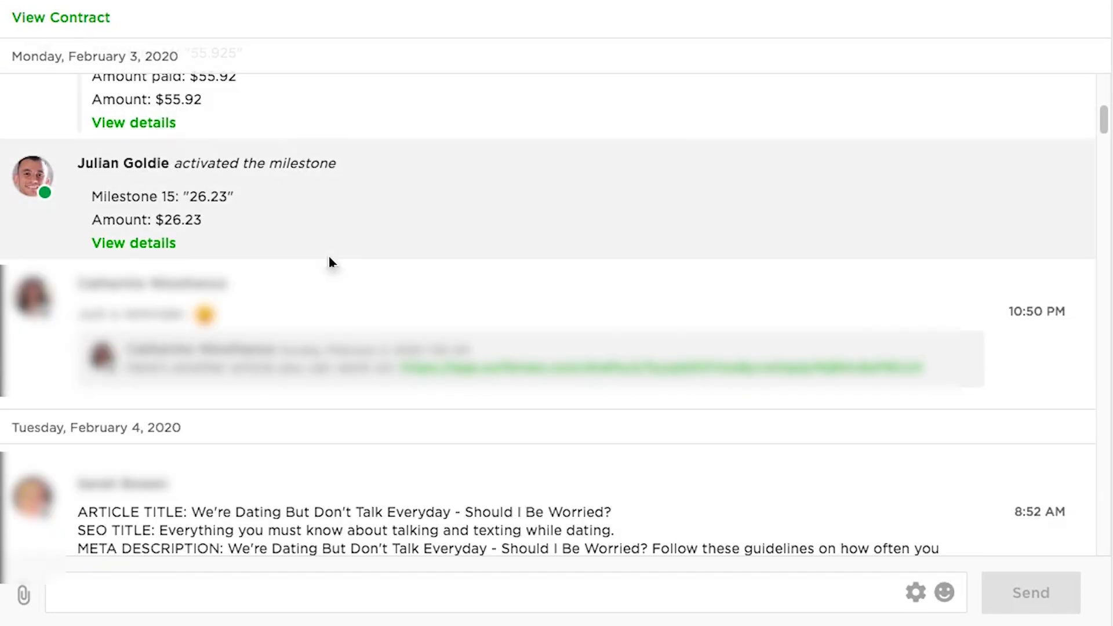
scroll(329, 261, "up", 1)
double_click(207, 231)
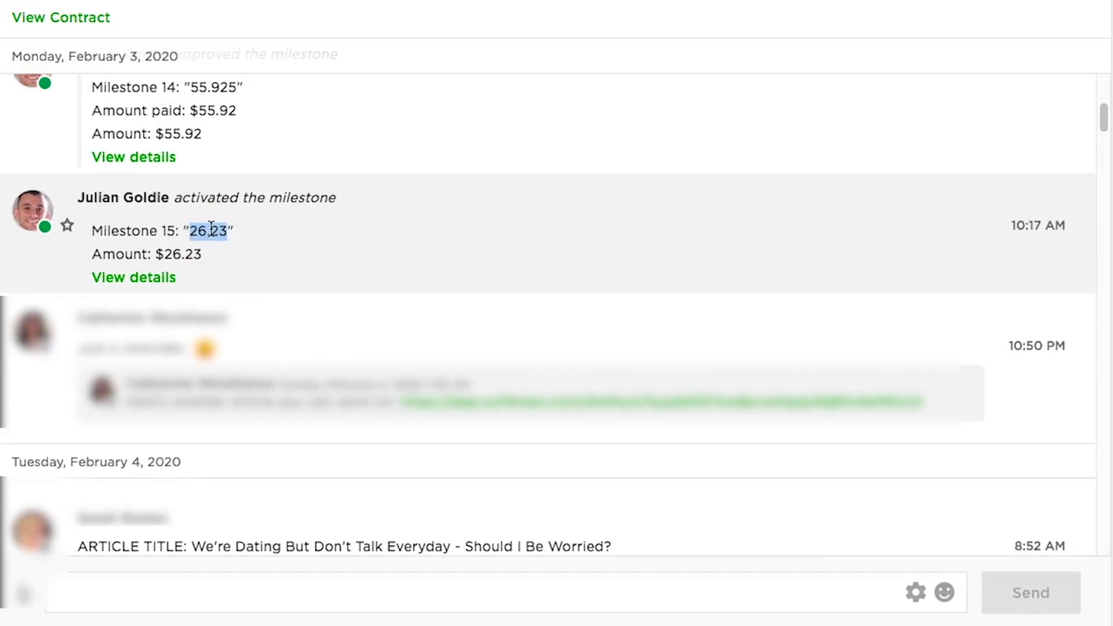
scroll(345, 188, "down", 1)
left_click(345, 188)
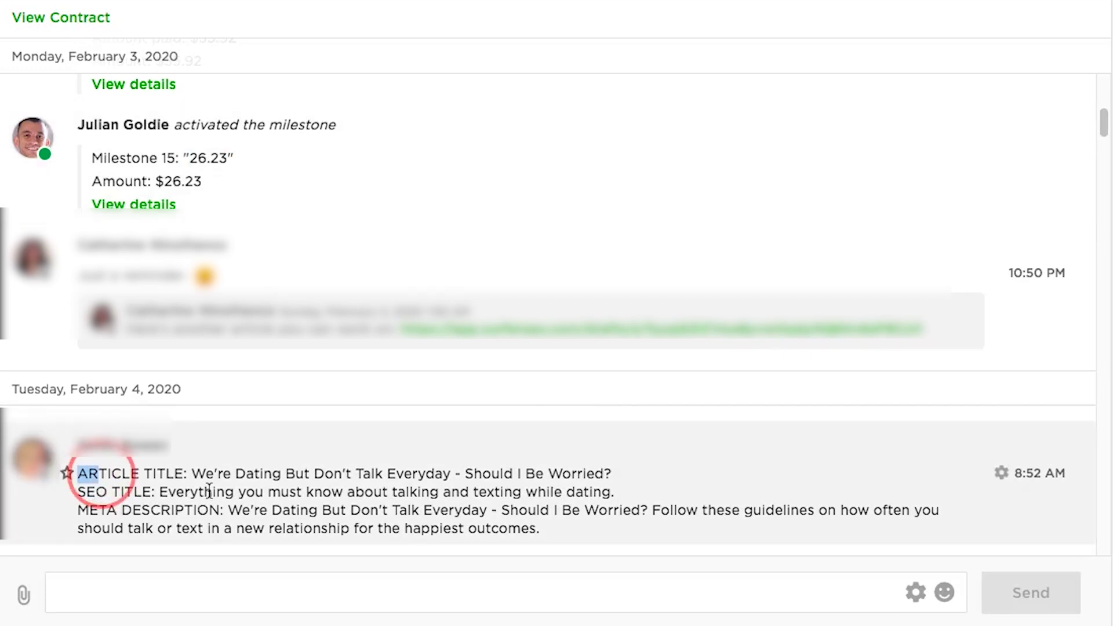
left_click_drag(87, 472, 585, 523)
left_click(586, 524)
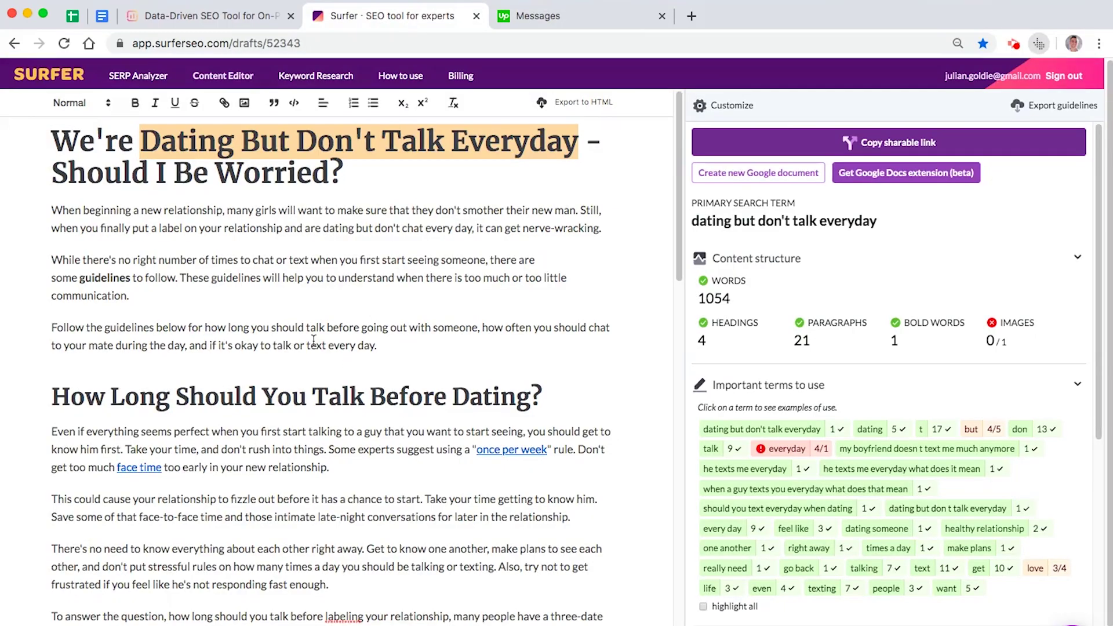
Scroll the dating article draft down and back up to its title.
scroll(330, 409, "down", 15)
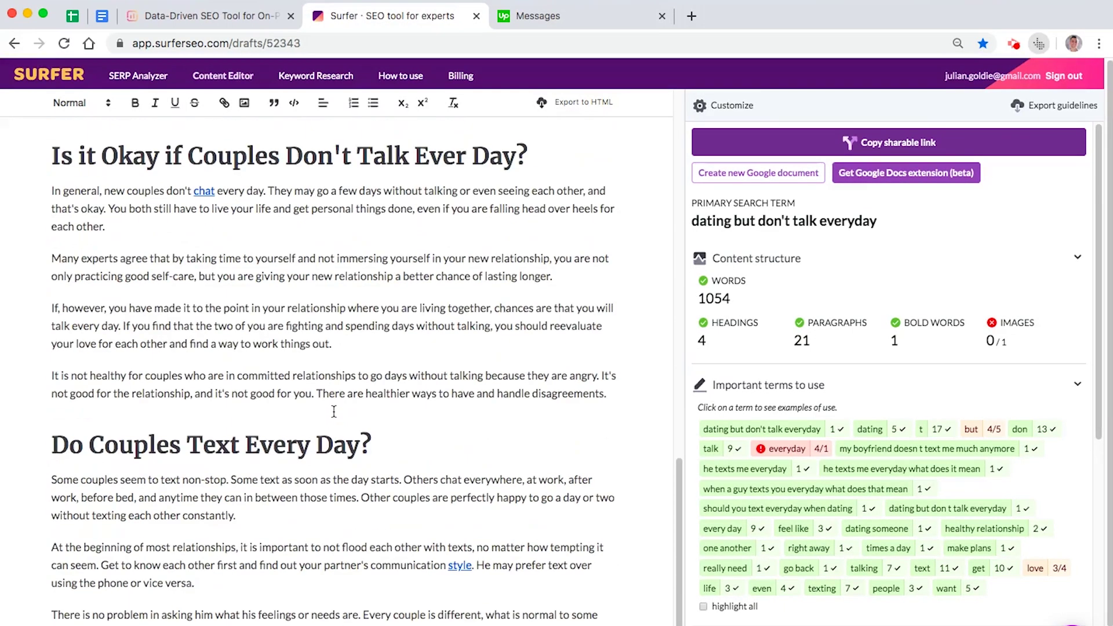
scroll(334, 410, "up", 20)
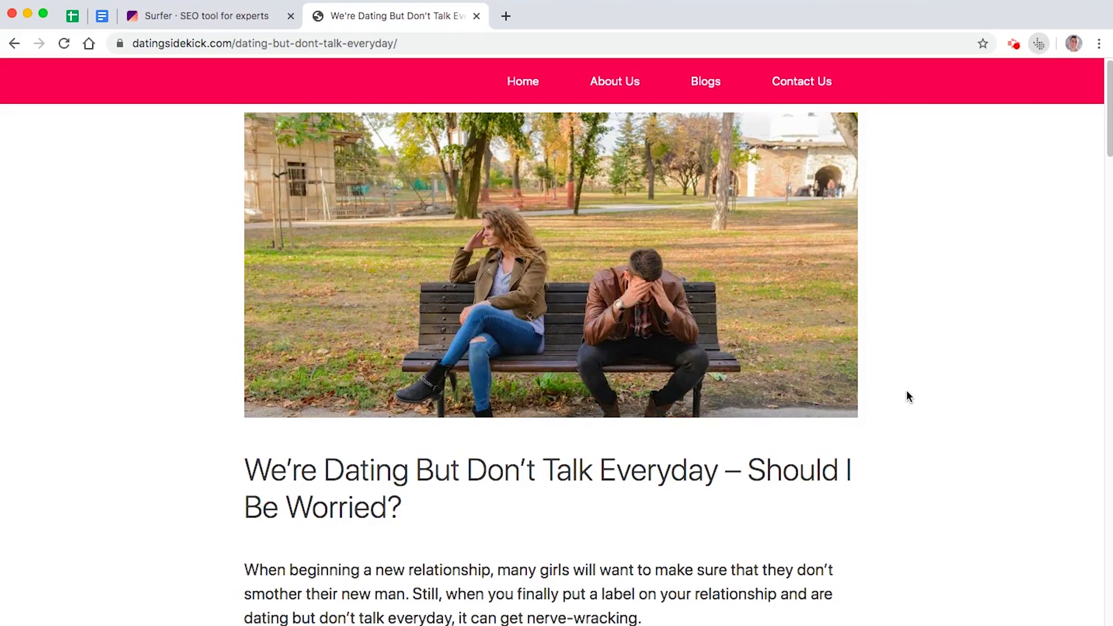
Scroll the published dating article, briefly highlighting its title.
scroll(466, 445, "down", 3)
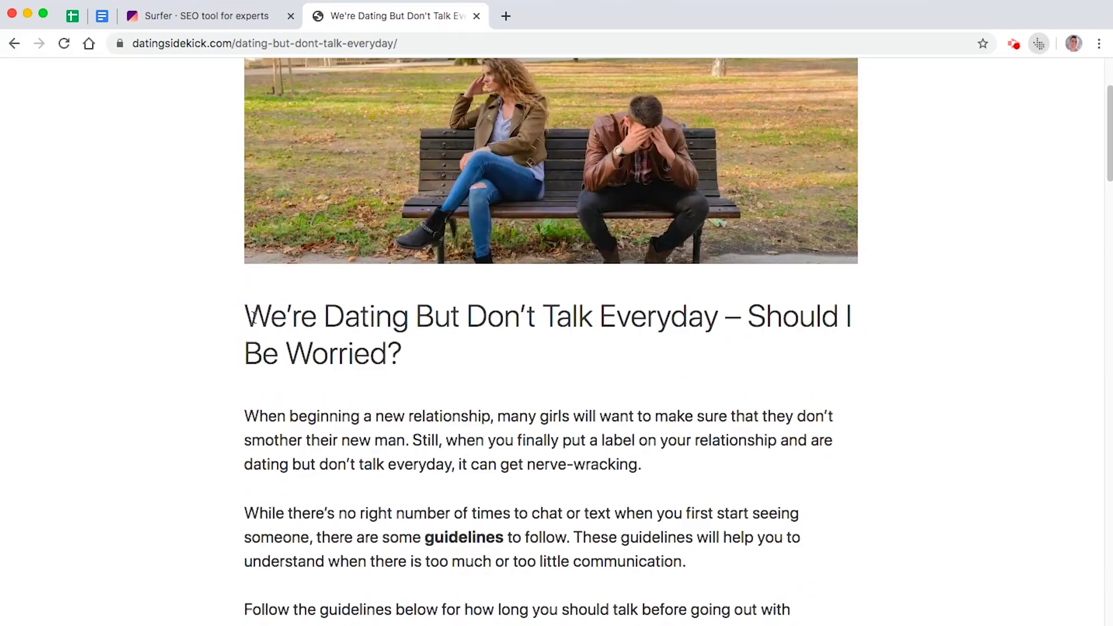
left_click_drag(254, 316, 489, 349)
left_click(489, 349)
scroll(499, 374, "down", 4)
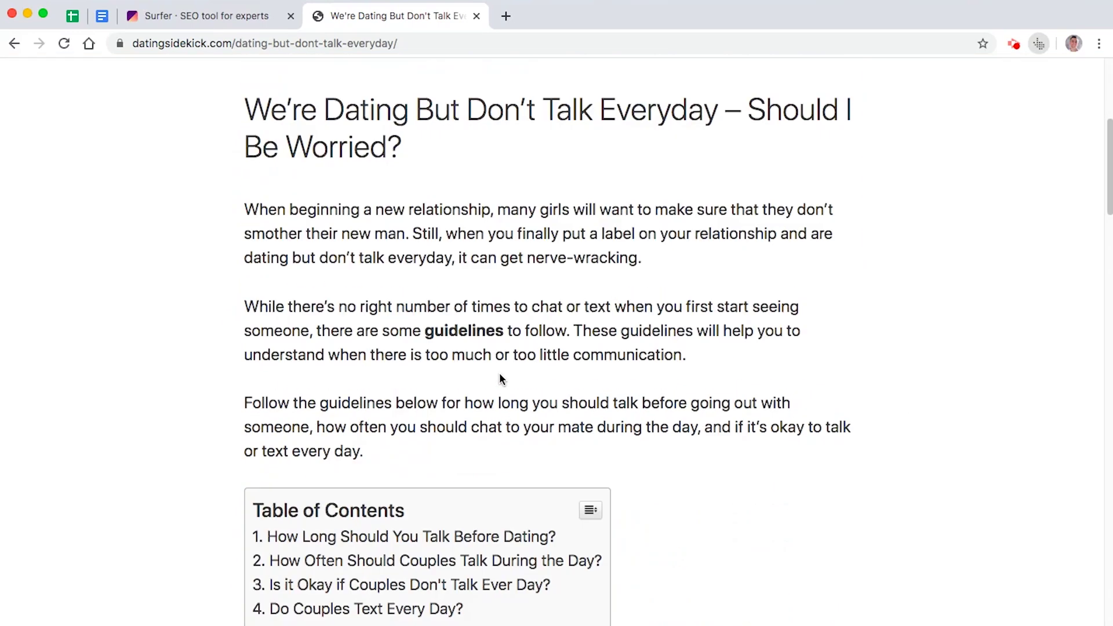
scroll(499, 324, "down", 5)
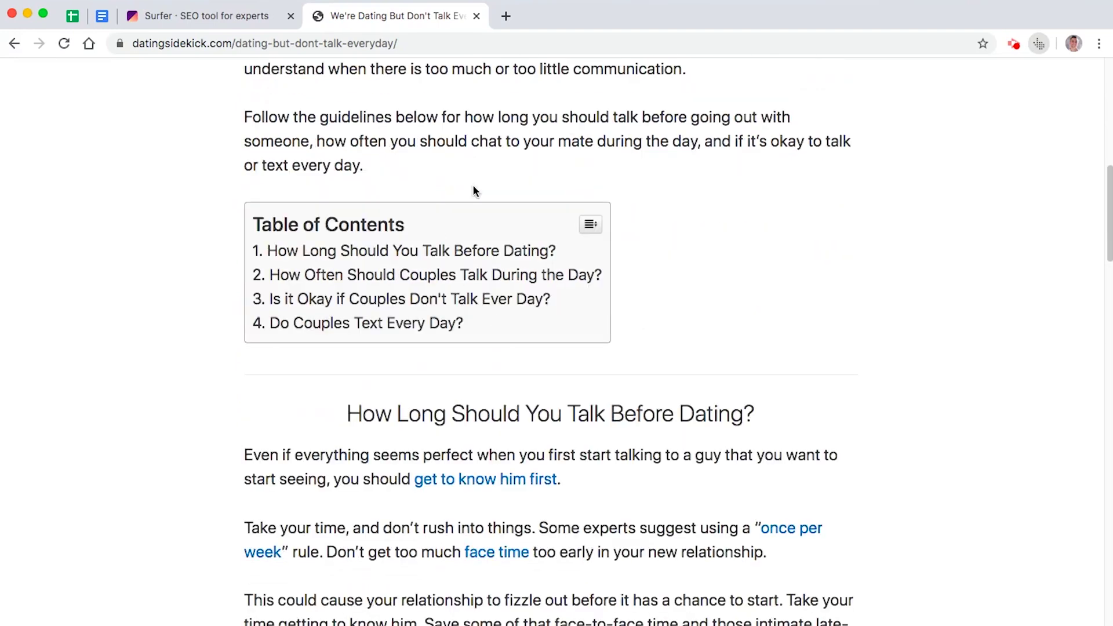
Collapse the article's Table of Contents and scroll through the rest of the post.
left_click(590, 224)
scroll(535, 260, "down", 8)
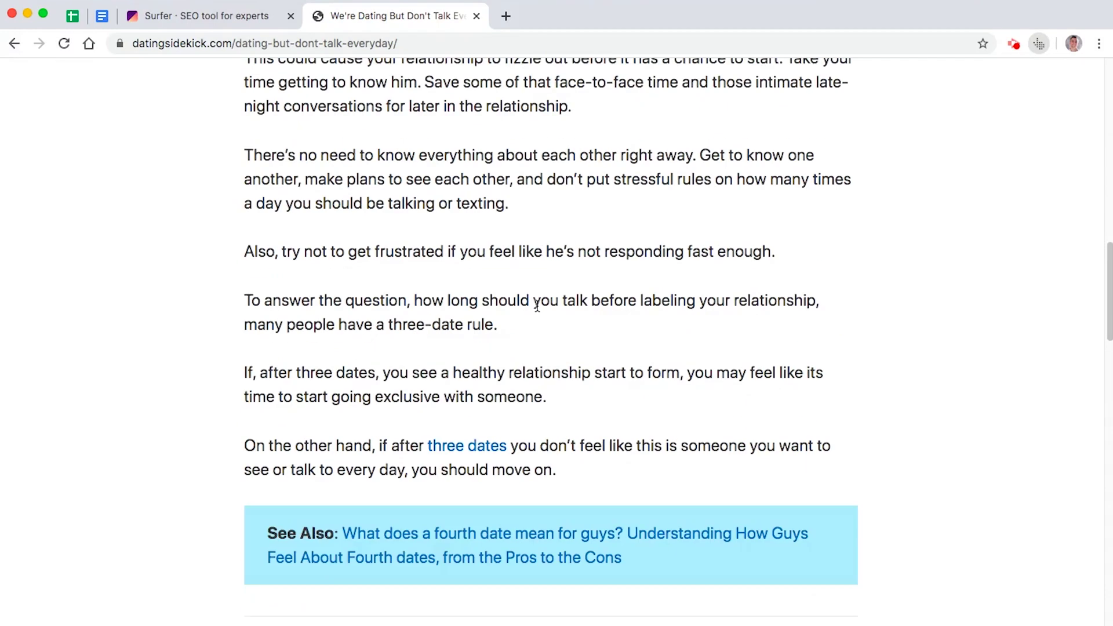
scroll(536, 306, "down", 3)
scroll(521, 470, "down", 2)
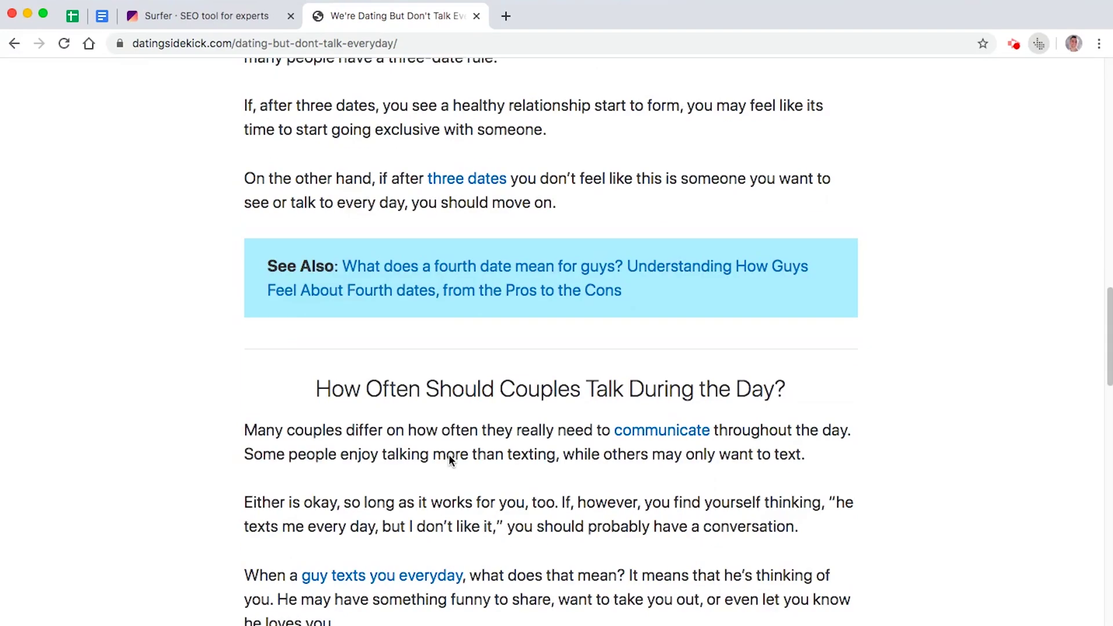
scroll(653, 422, "down", 15)
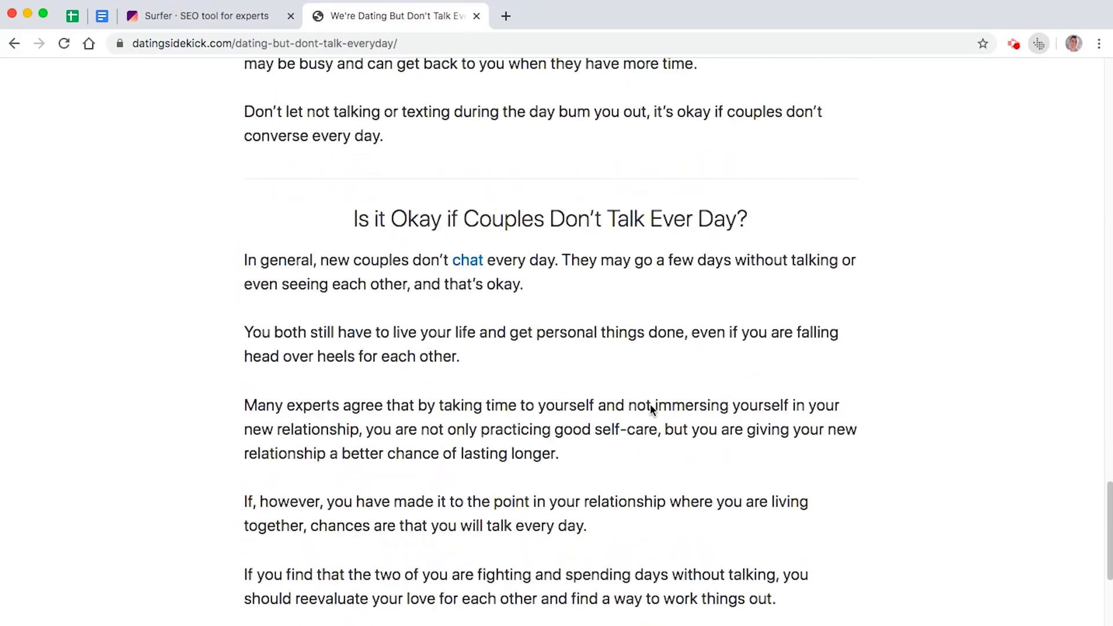
scroll(649, 402, "up", 20)
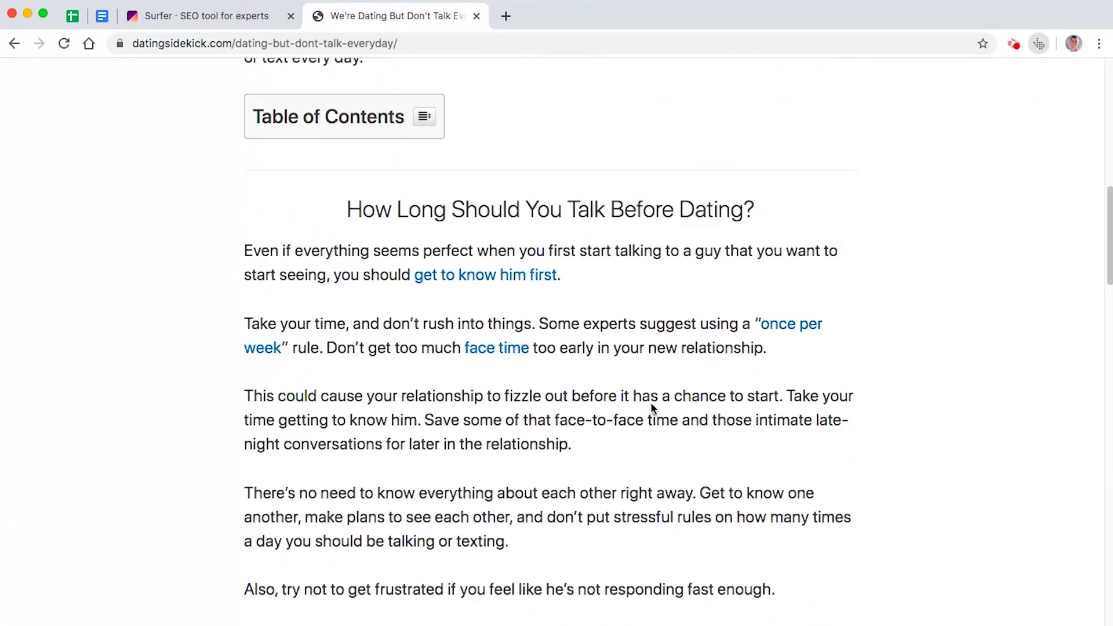
scroll(651, 401, "up", 10)
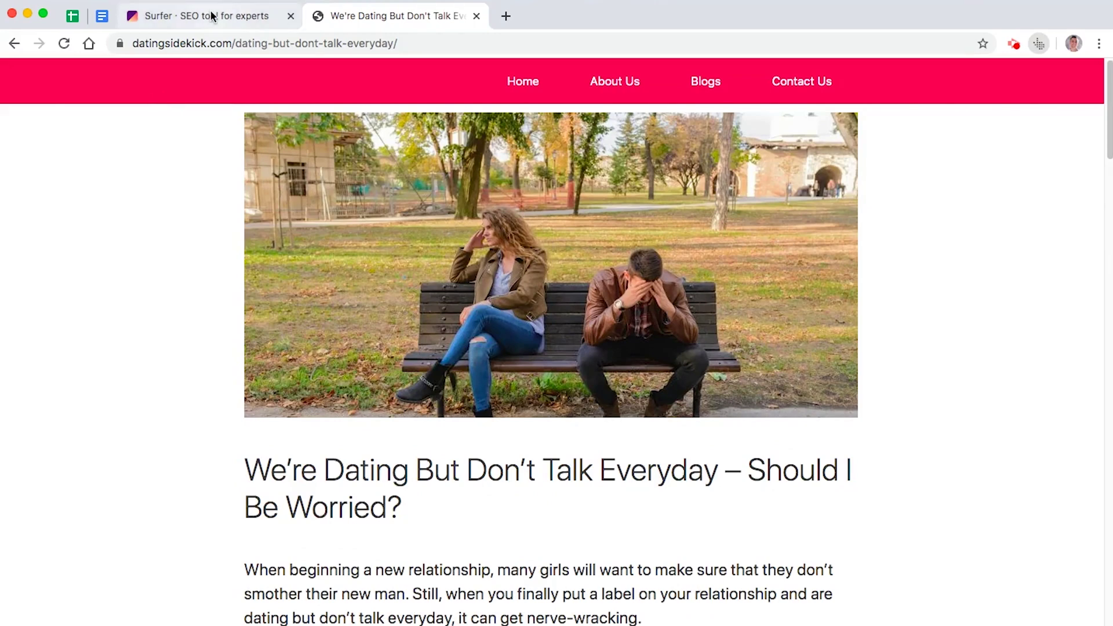
left_click(212, 15)
Select the 'Tuesday, February 4, 2020' date line and Google the article title in incognito.
left_click(432, 19)
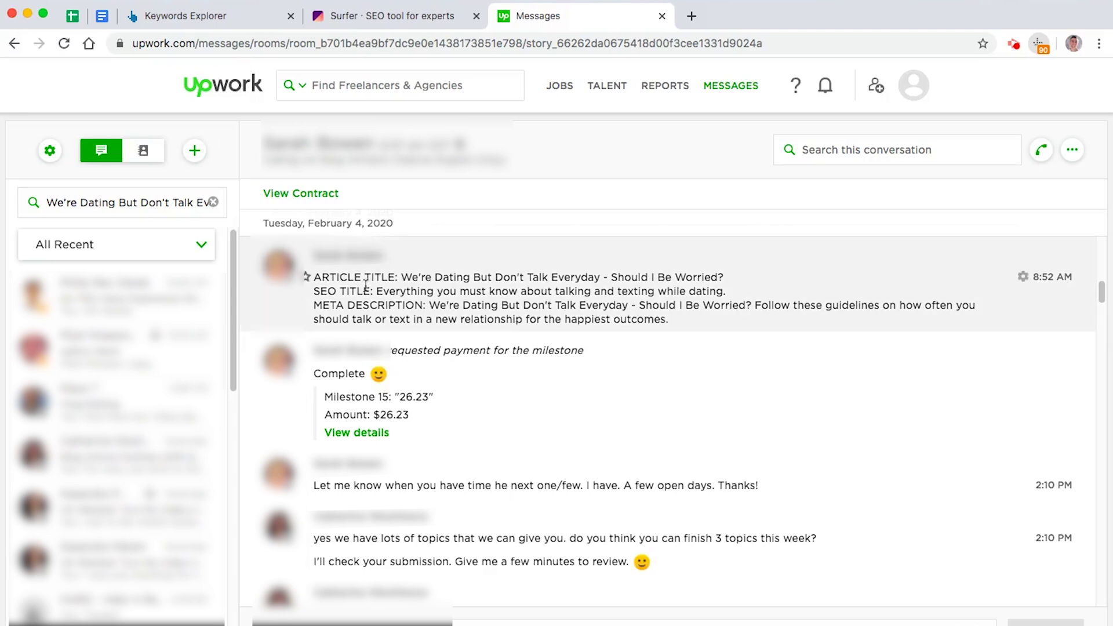
triple_click(319, 222)
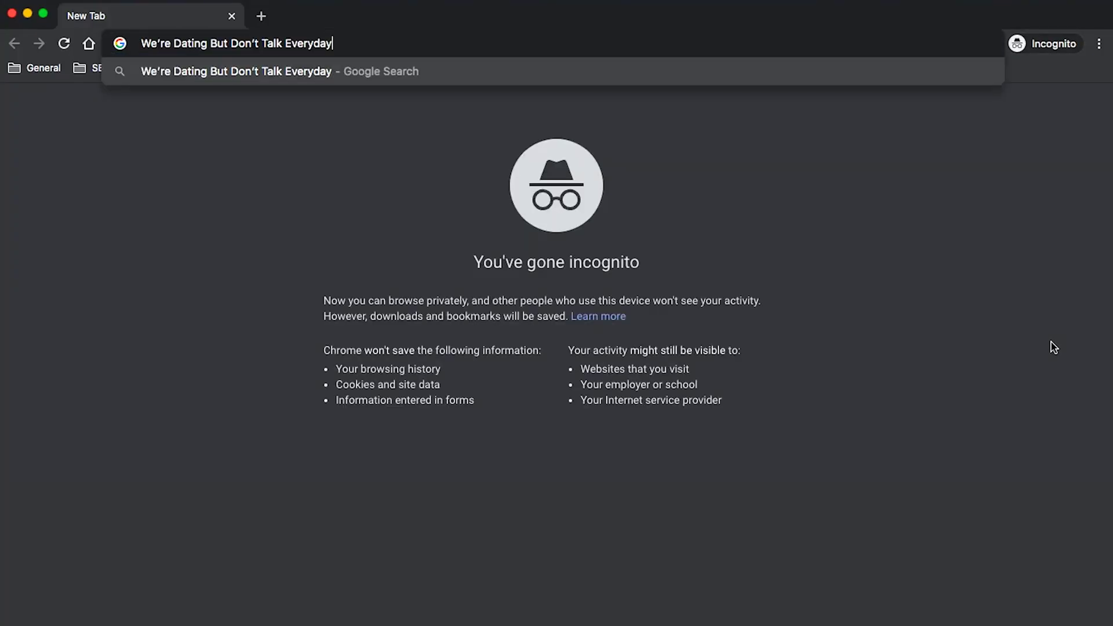
key("Return")
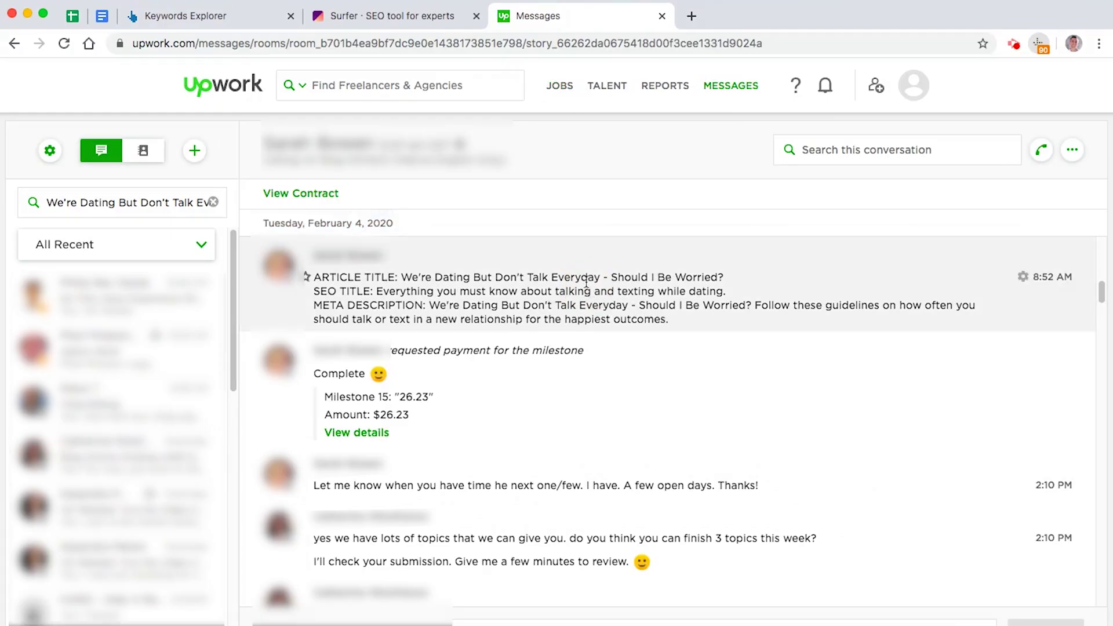
left_click(416, 15)
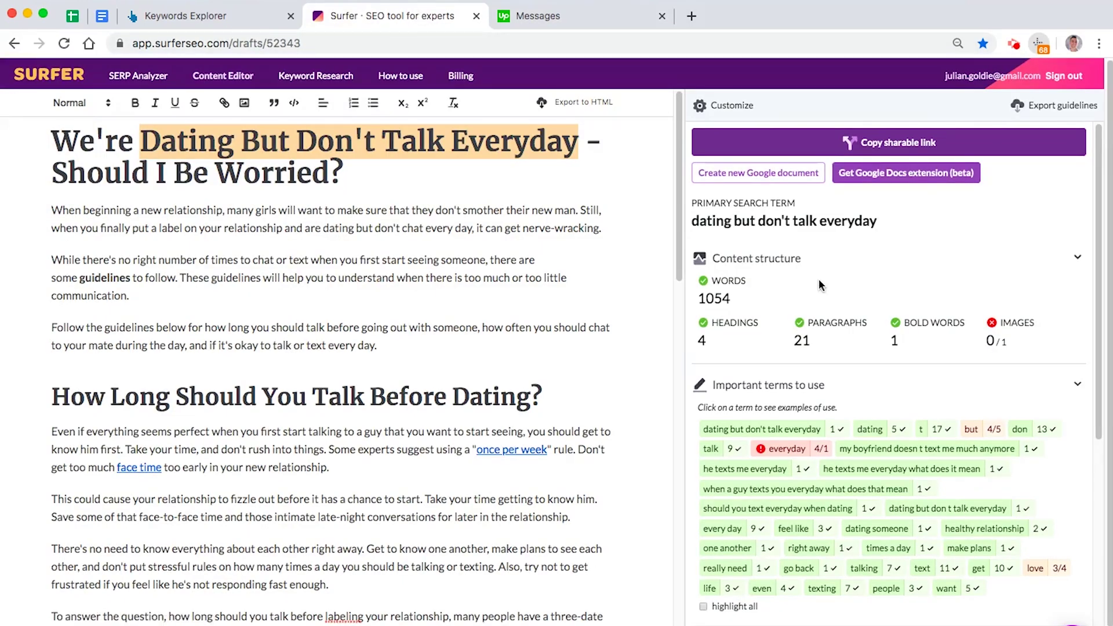
Highlight the SERP Analyzer page heading, then switch to the 'orange aura' report.
scroll(771, 371, "down", 6)
scroll(766, 371, "up", 6)
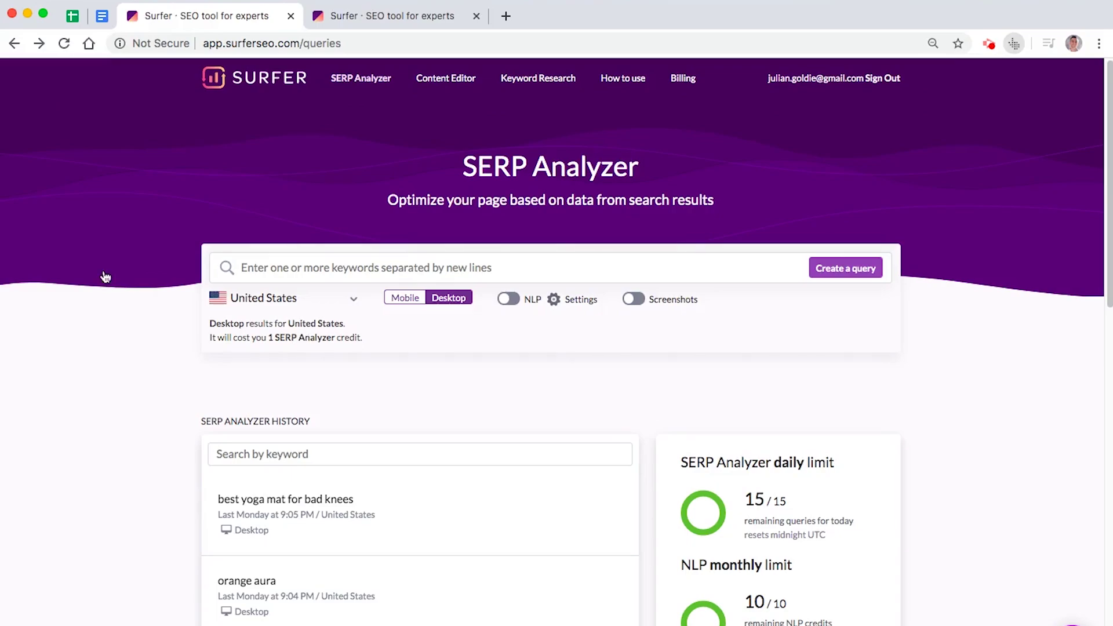
left_click_drag(439, 168, 774, 174)
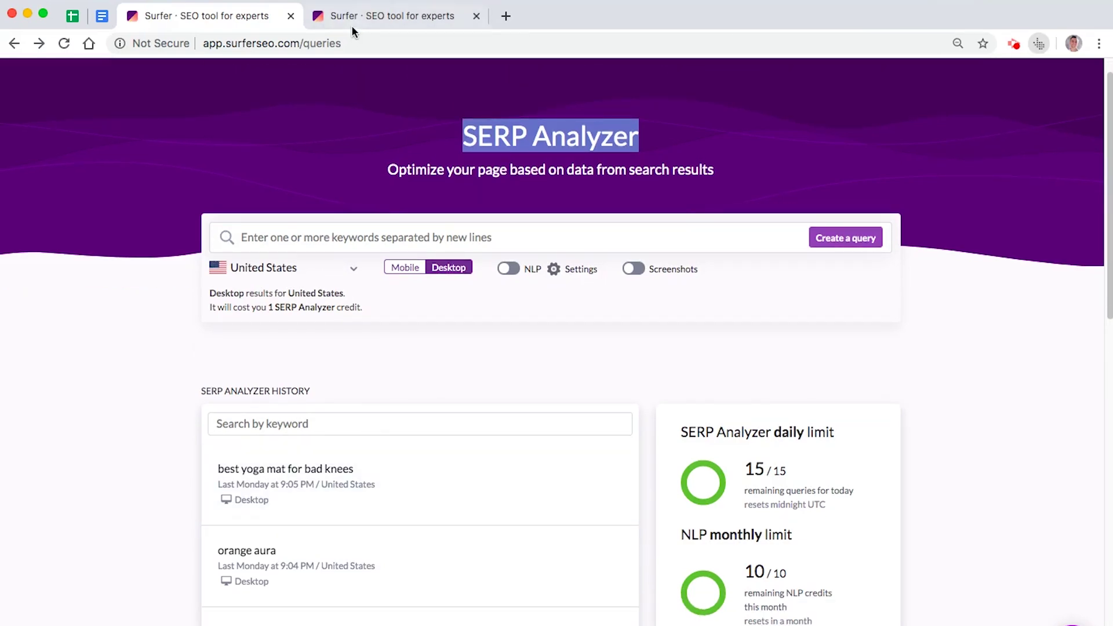
left_click(351, 26)
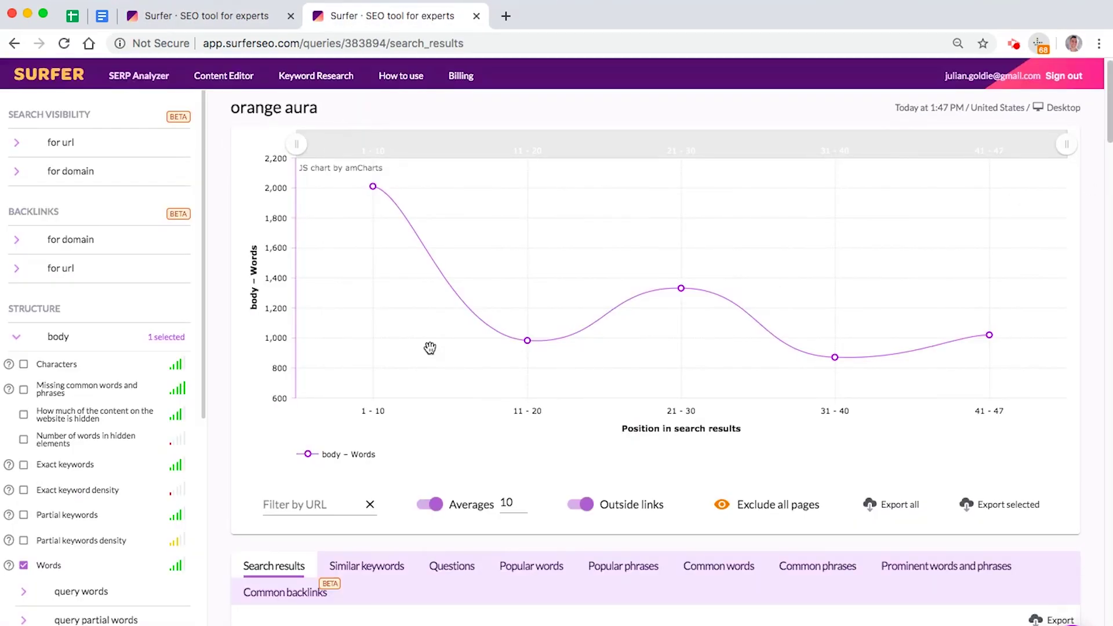
scroll(465, 404, "down", 7)
scroll(467, 412, "down", 2)
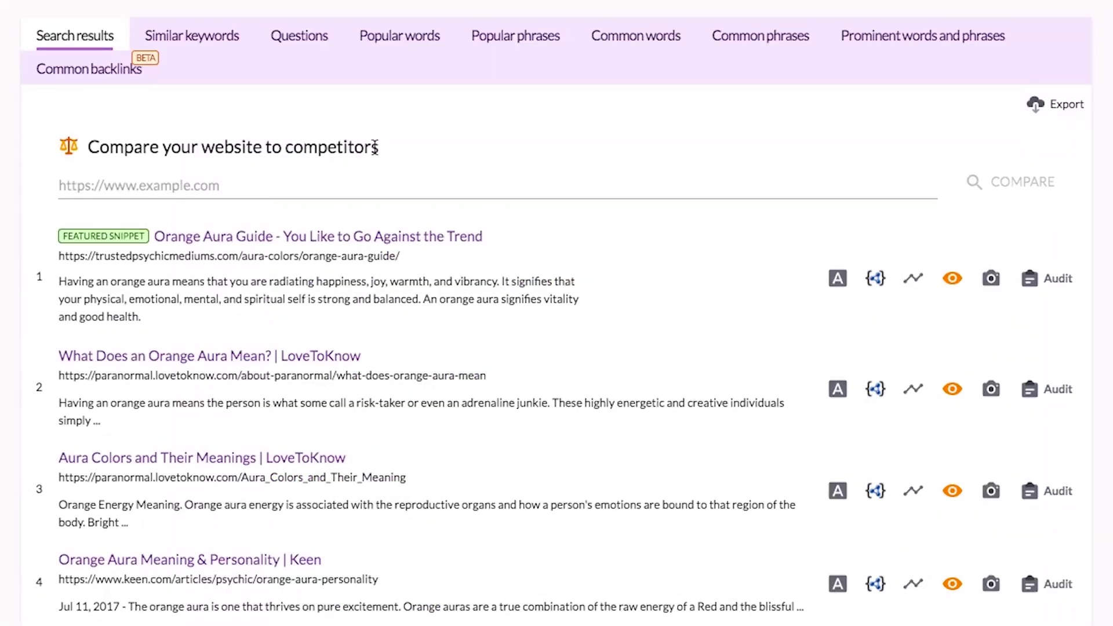
left_click_drag(388, 145, 89, 144)
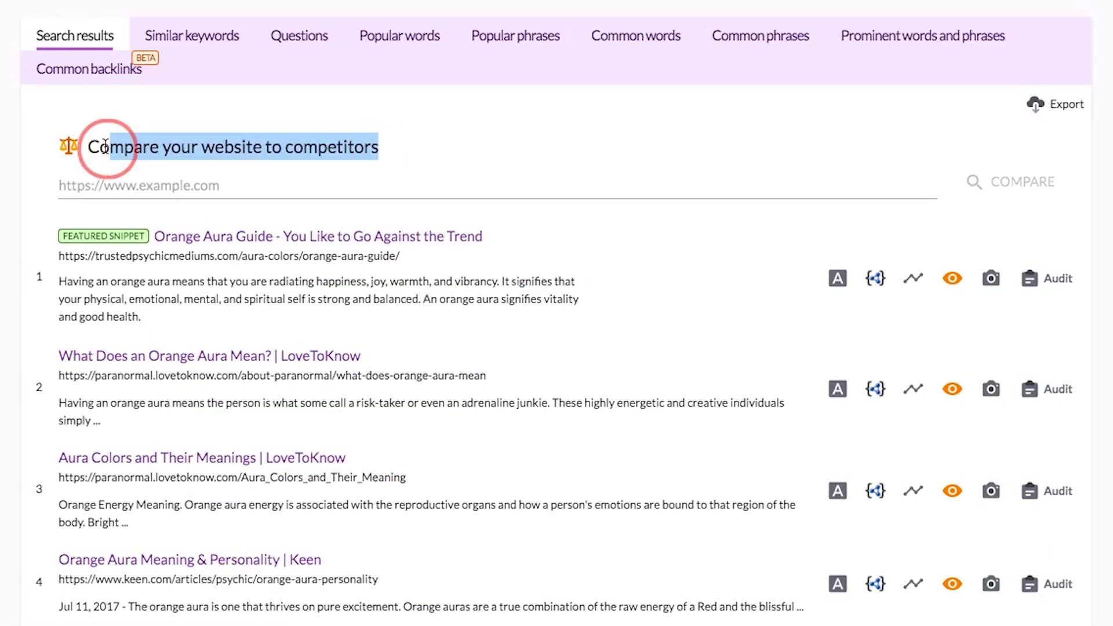
left_click(154, 184)
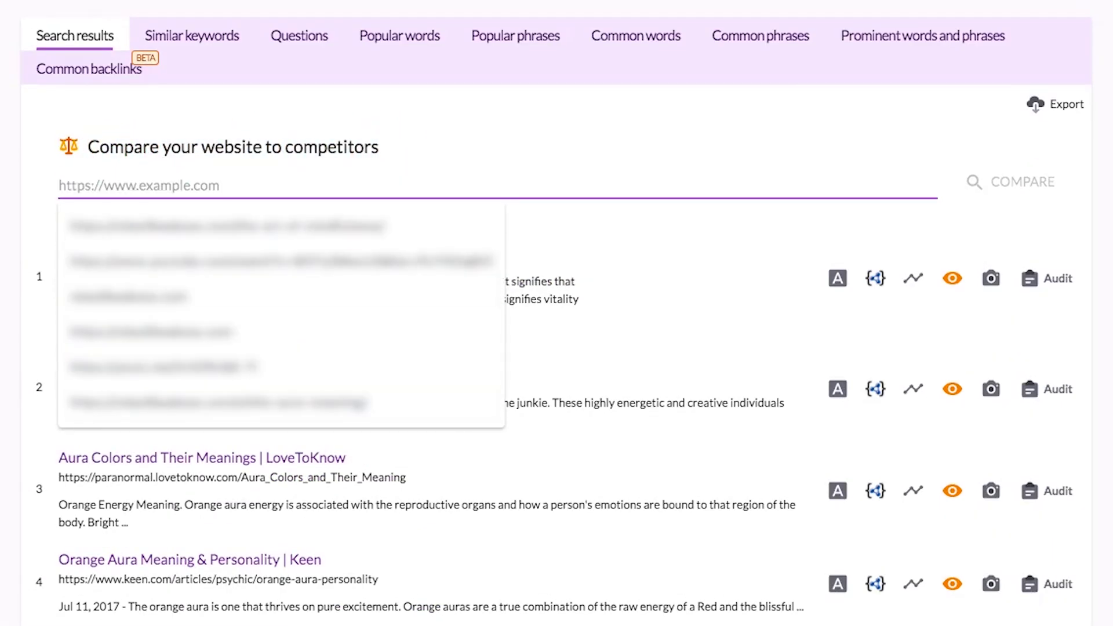
left_click(318, 189)
left_click(319, 189)
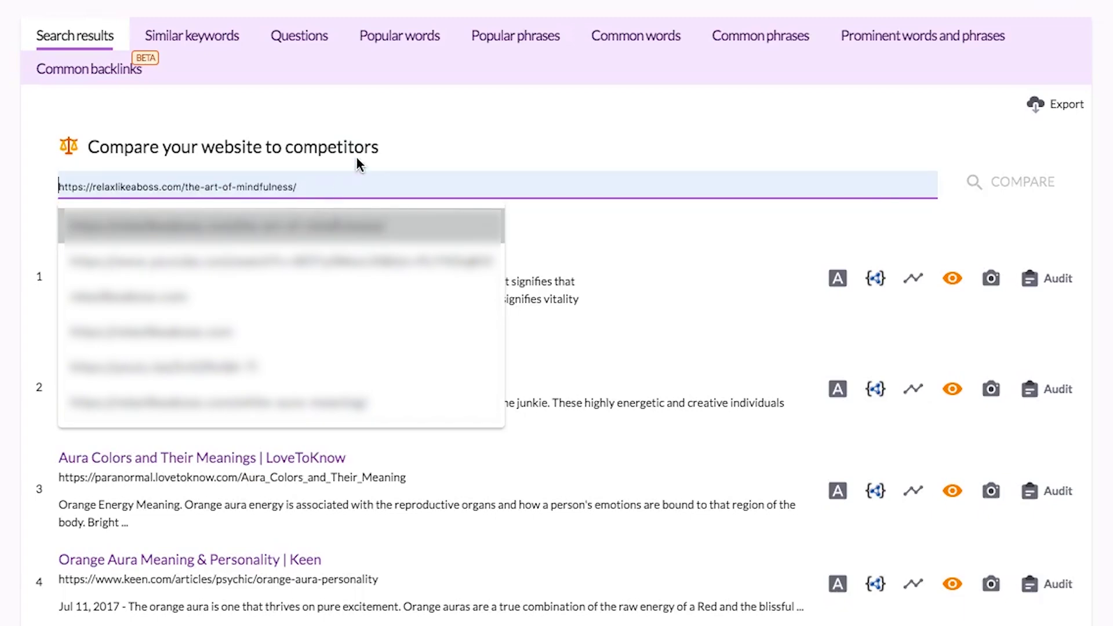
left_click(371, 138)
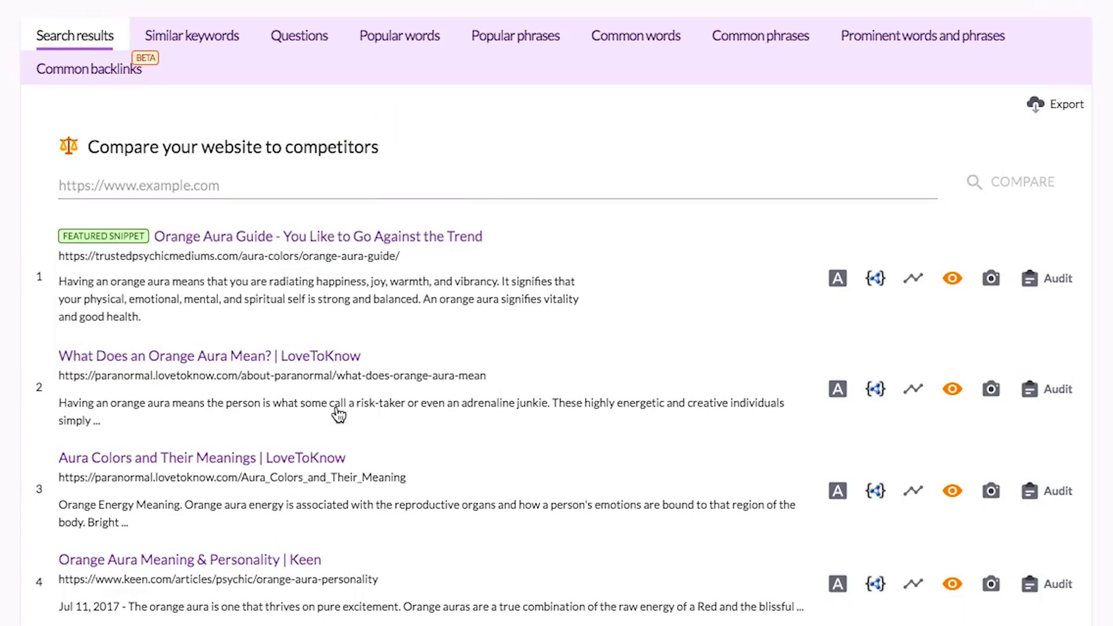
scroll(534, 529, "down", 4)
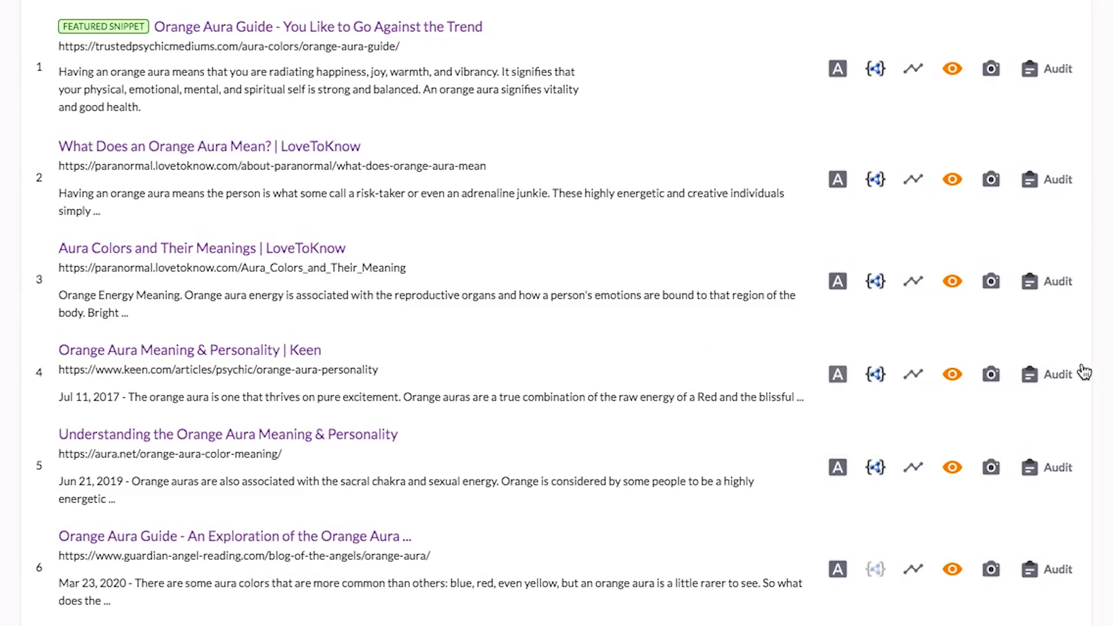
left_click(1067, 376)
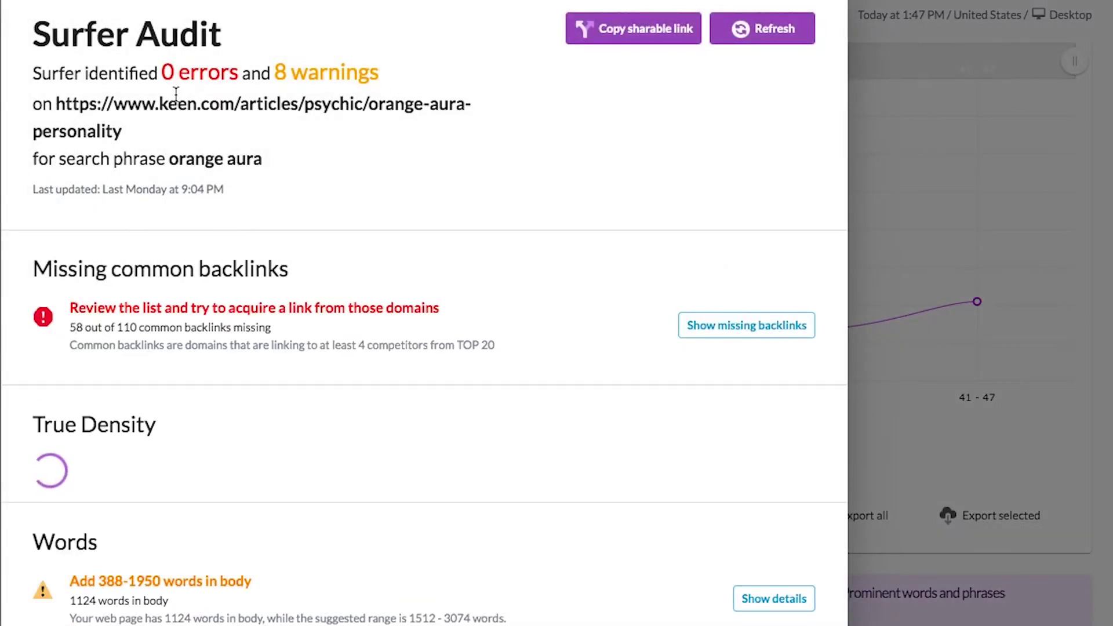
Highlight Missing common backlinks and True Density, switching True Density to Words (173), then Numbers (0).
scroll(270, 318, "down", 4)
scroll(273, 311, "up", 10)
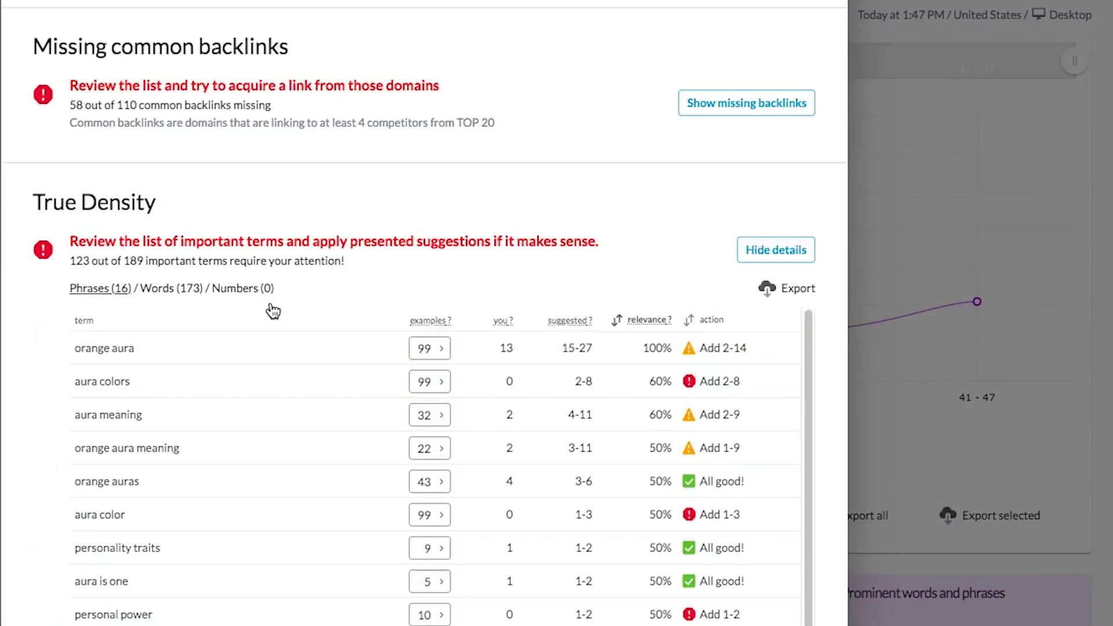
triple_click(241, 261)
triple_click(87, 427)
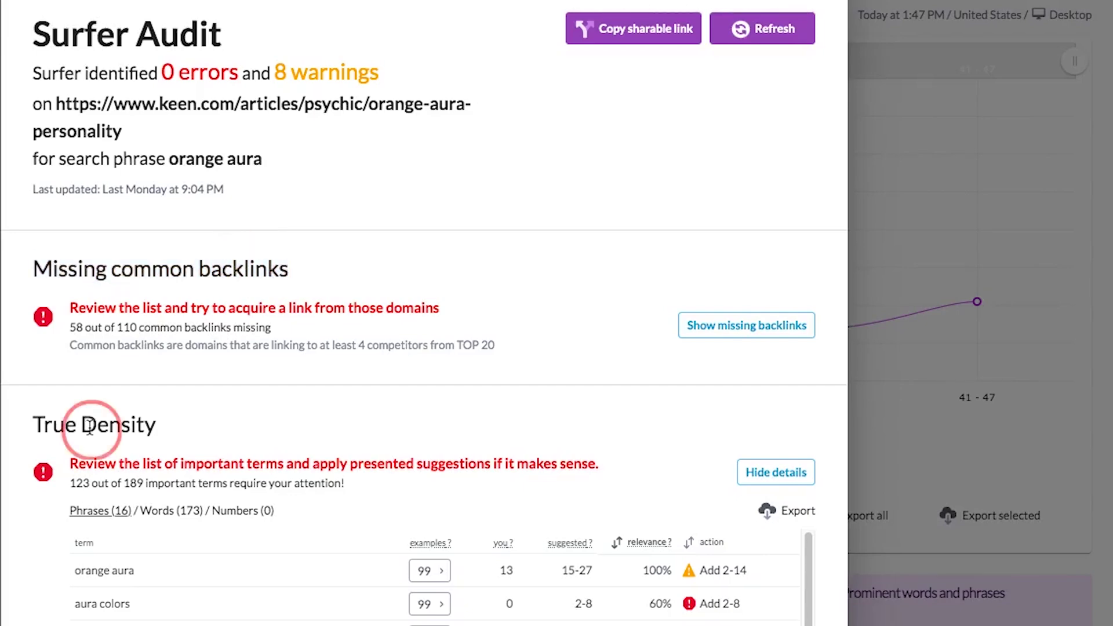
scroll(384, 434, "down", 8)
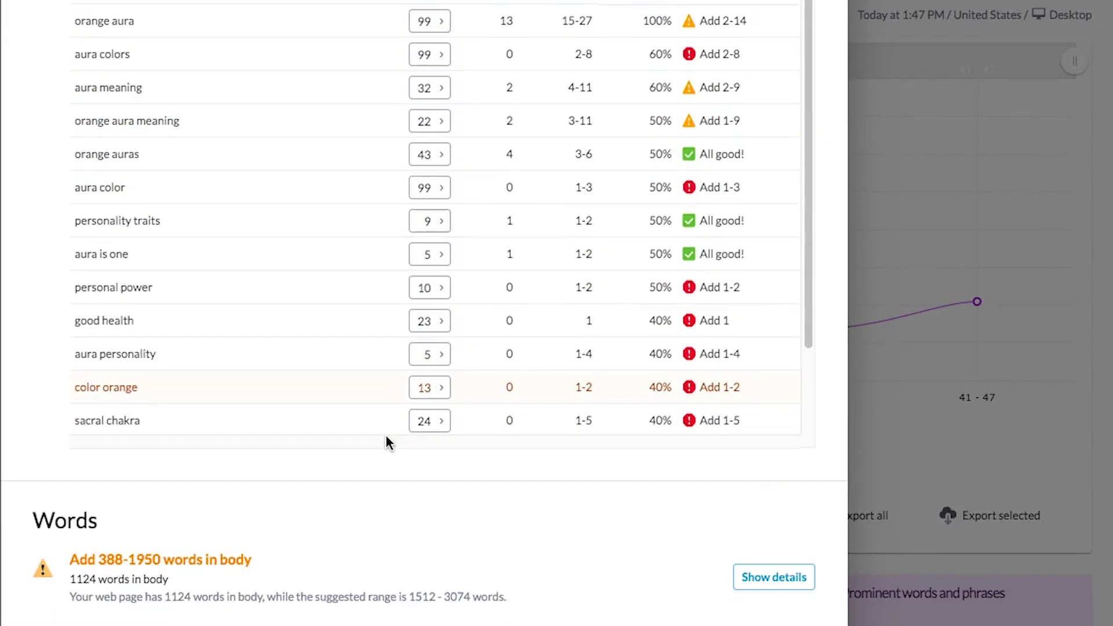
scroll(380, 360, "up", 3)
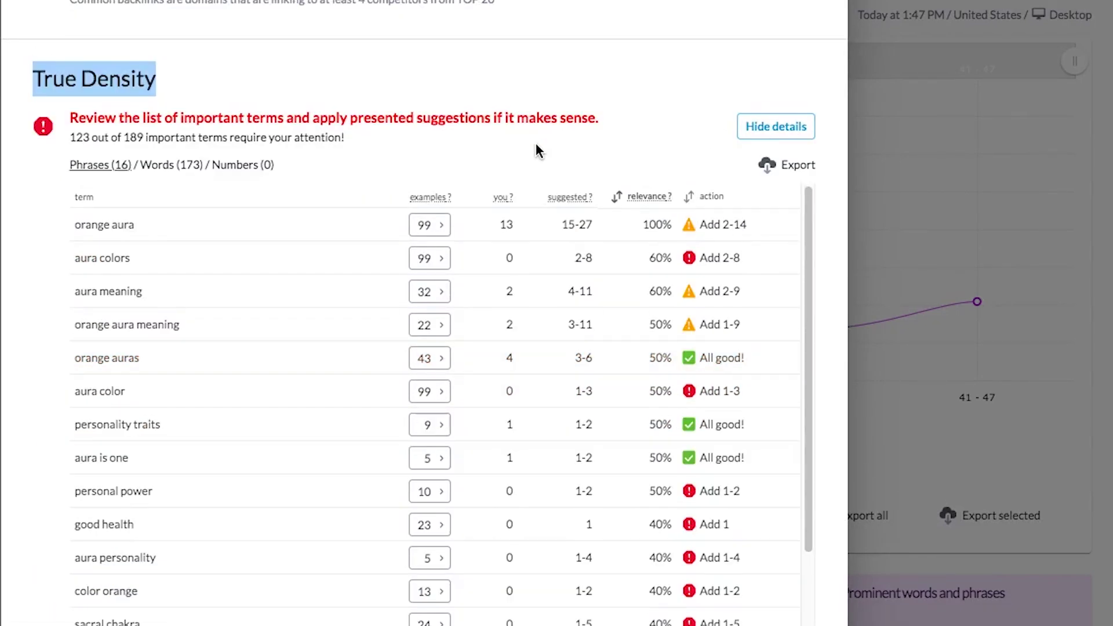
left_click(177, 166)
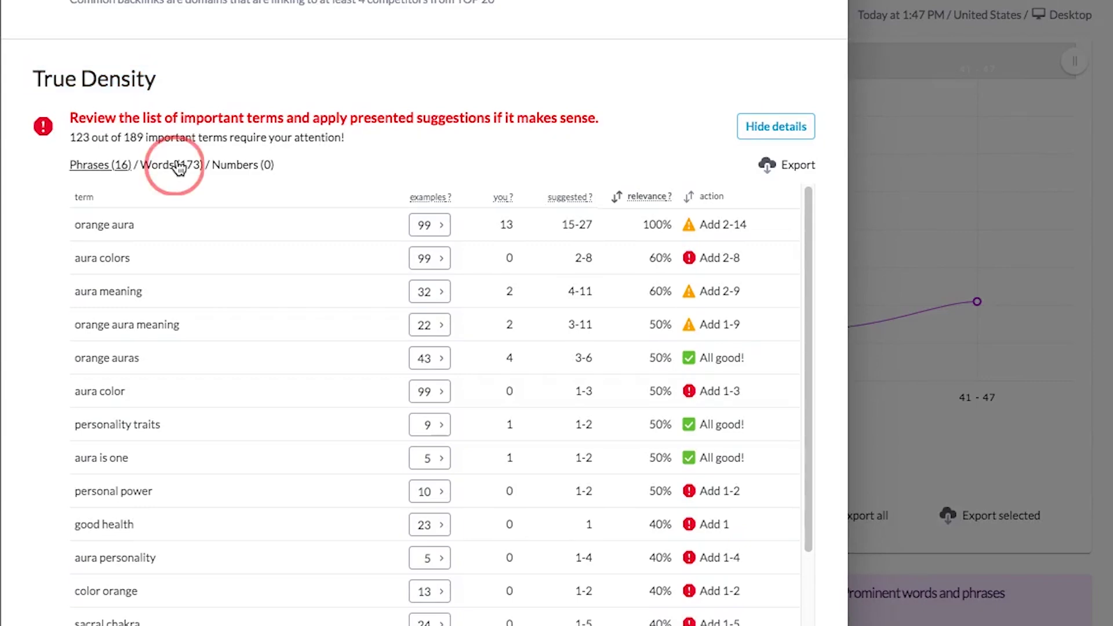
left_click(258, 167)
scroll(348, 361, "down", 8)
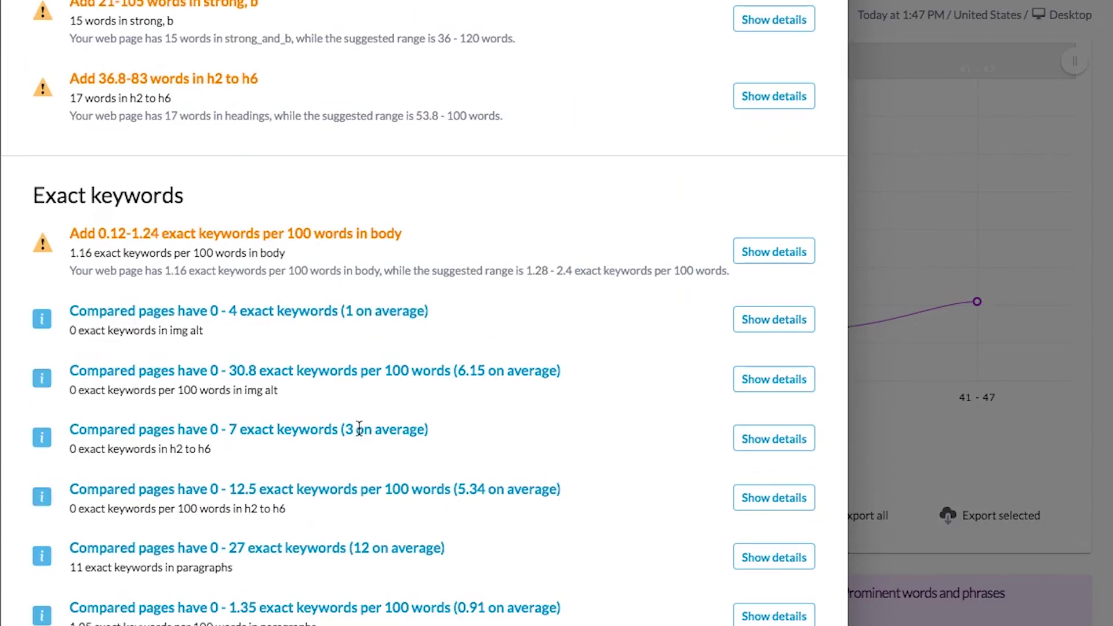
scroll(360, 429, "up", 3)
Highlight the Words, Exact keywords, Partial keywords, Number of elements and Characters audit sections.
double_click(89, 8)
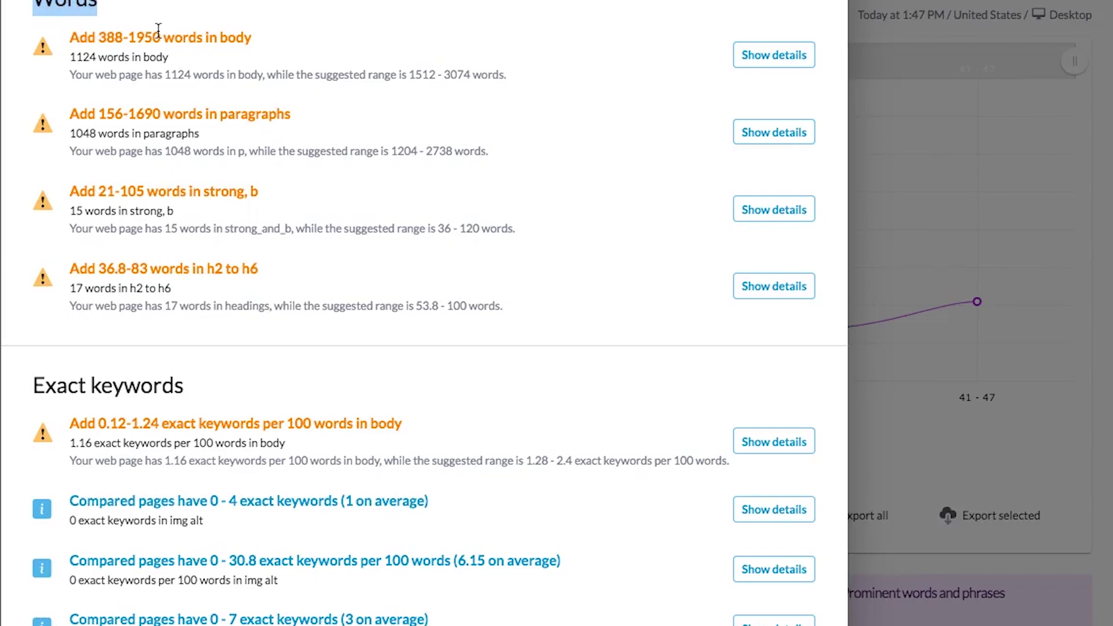
triple_click(168, 384)
scroll(167, 394, "down", 10)
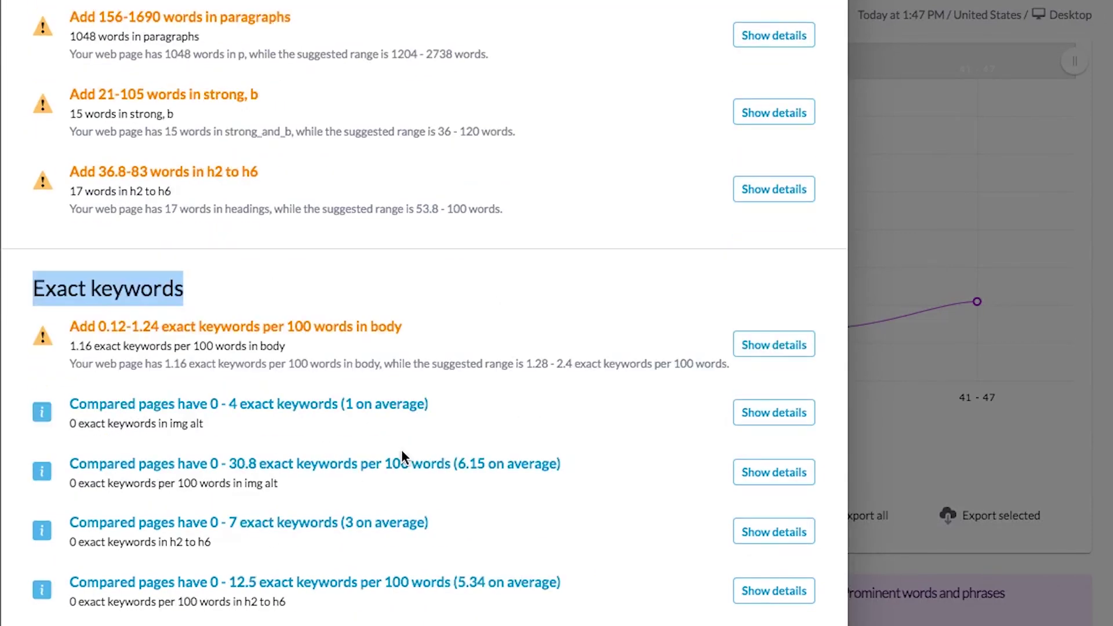
triple_click(88, 349)
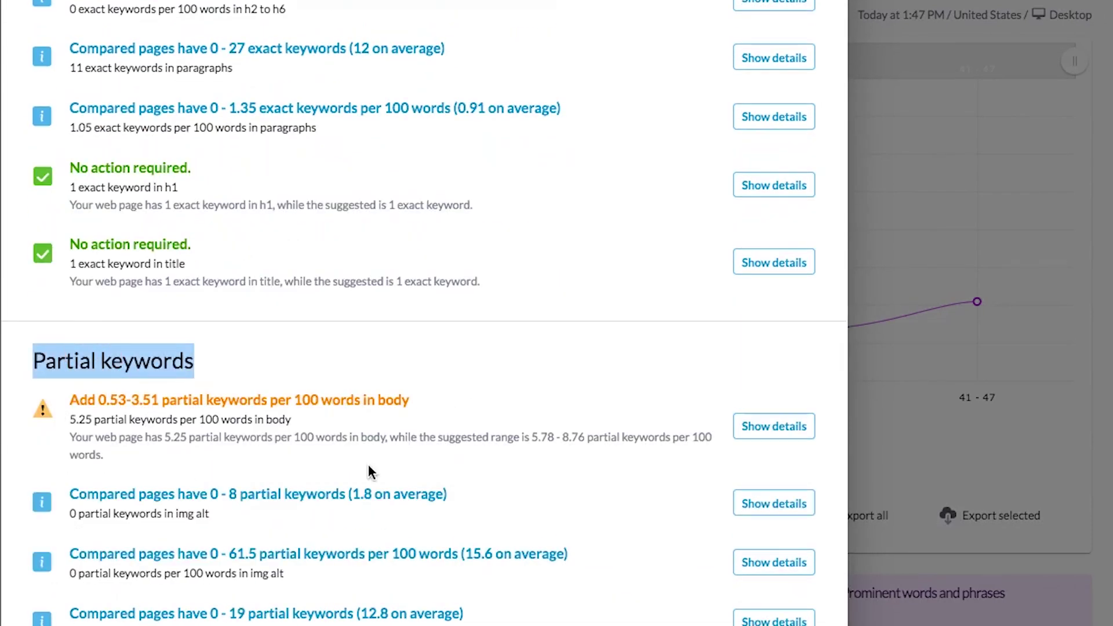
scroll(367, 464, "down", 7)
triple_click(168, 473)
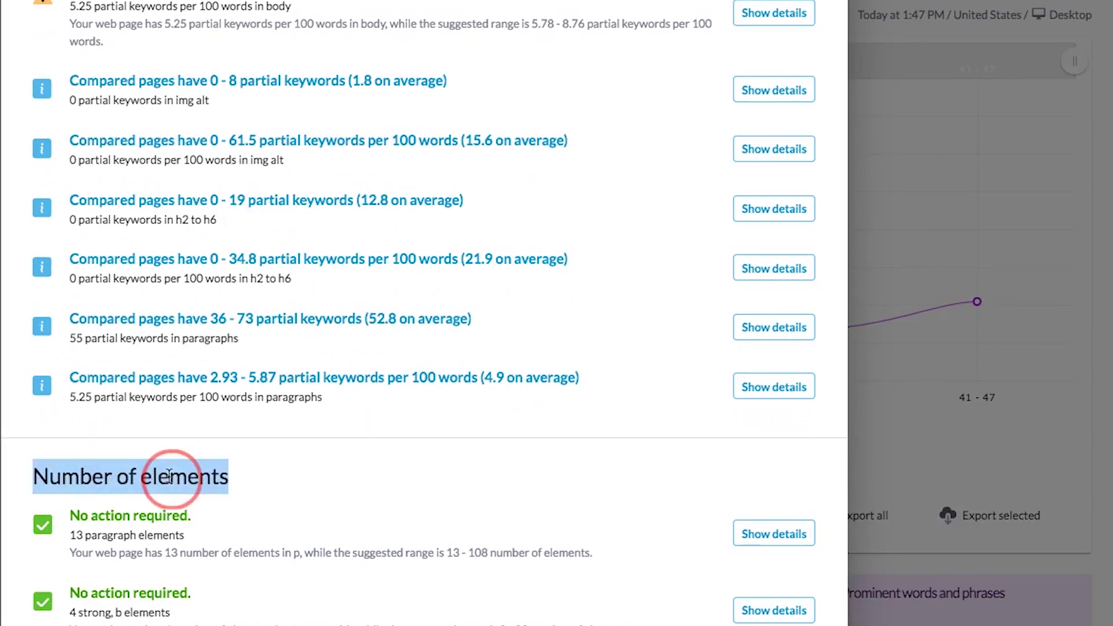
scroll(676, 620, "down", 6)
triple_click(145, 113)
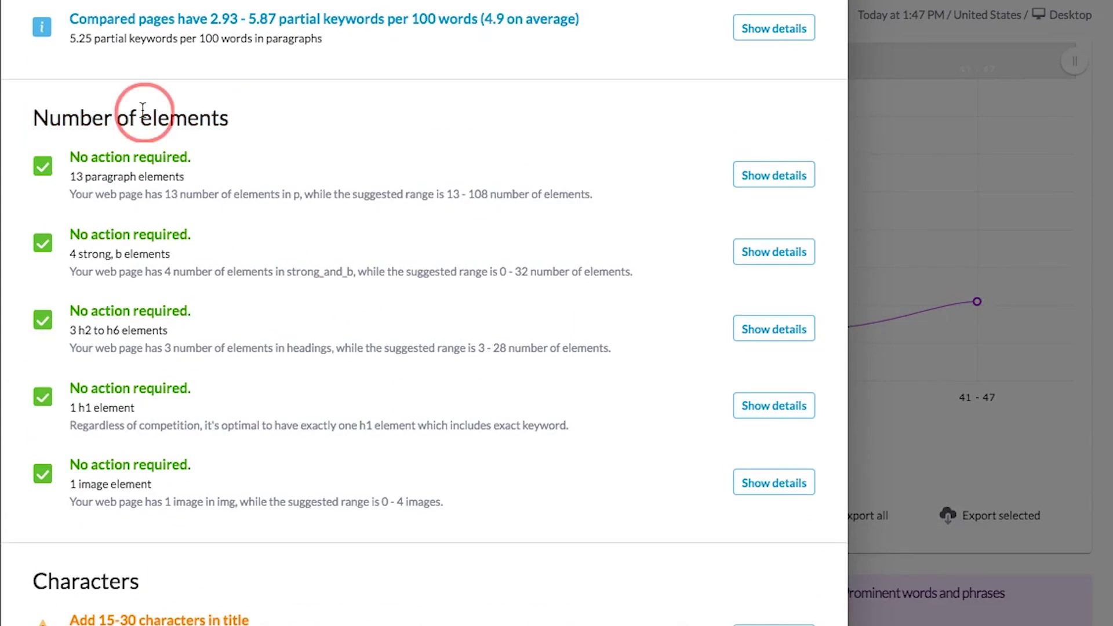
left_click(116, 580)
scroll(248, 594, "down", 5)
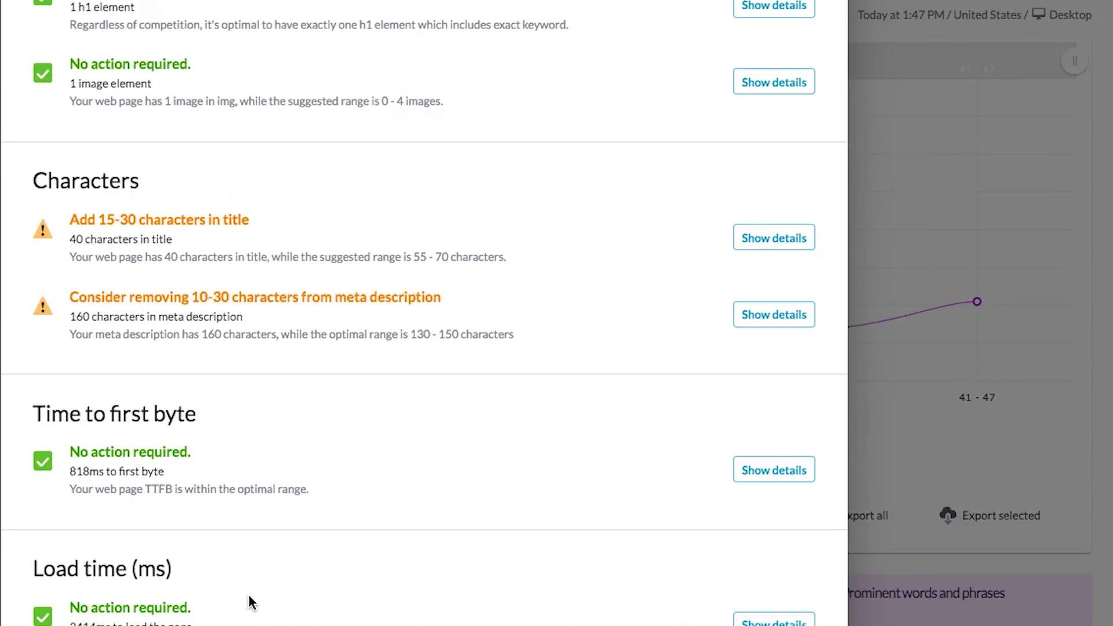
scroll(255, 597, "up", 8)
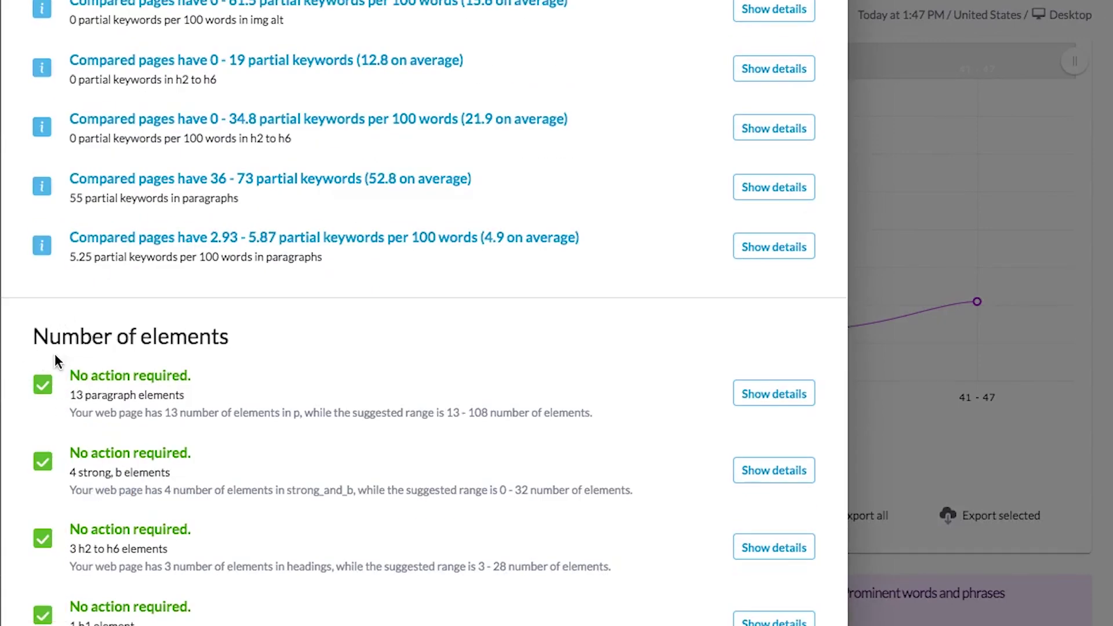
scroll(244, 515, "up", 20)
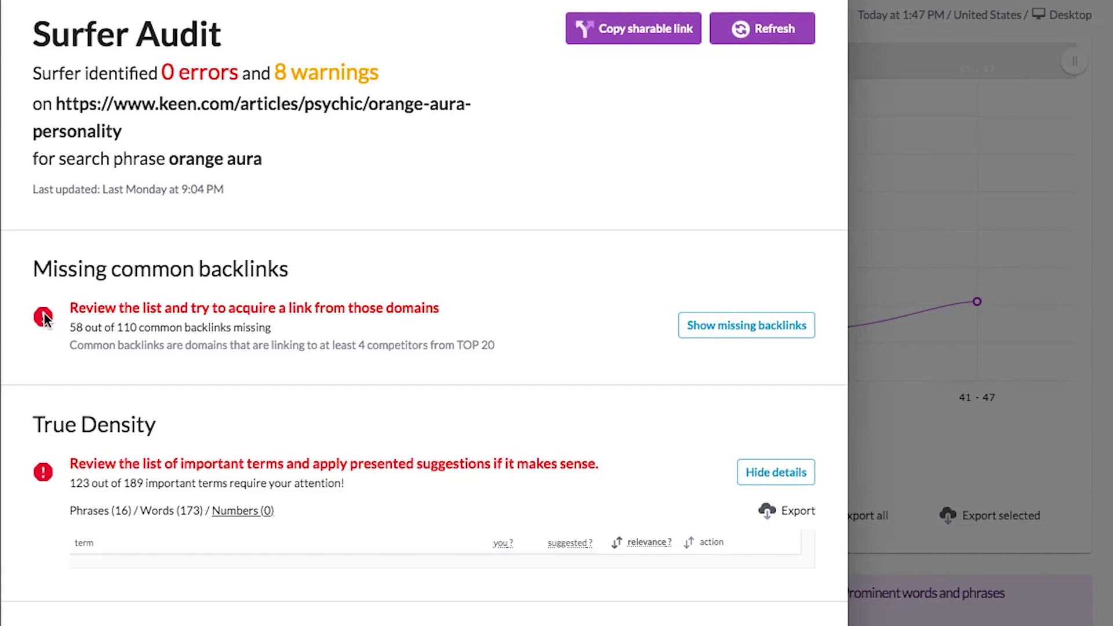
scroll(347, 550, "down", 20)
scroll(360, 590, "down", 10)
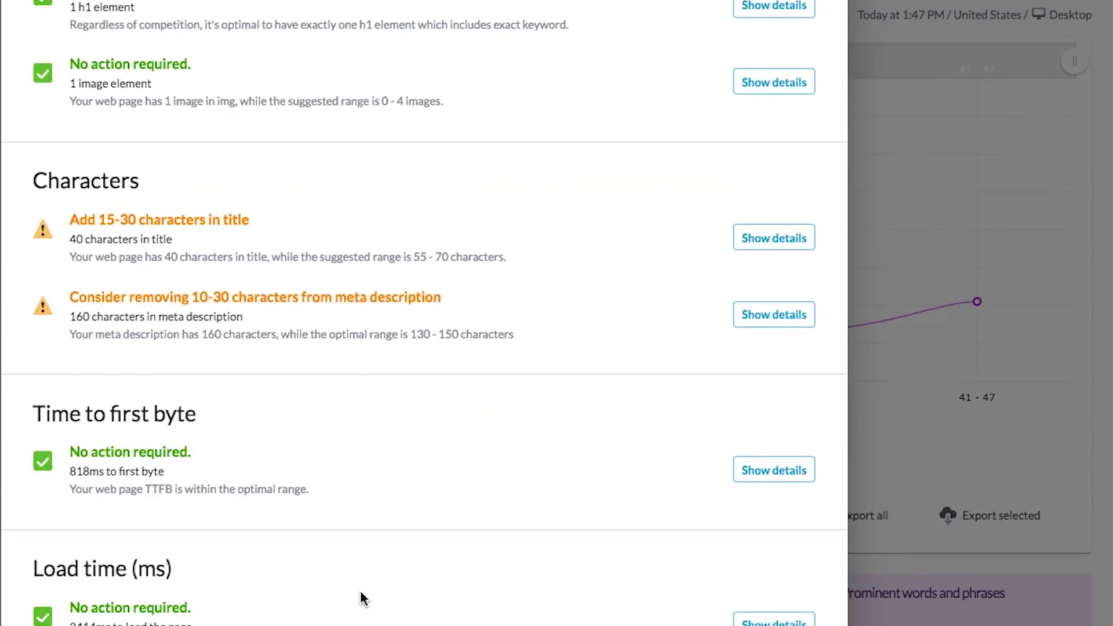
scroll(368, 593, "up", 11)
scroll(368, 594, "up", 15)
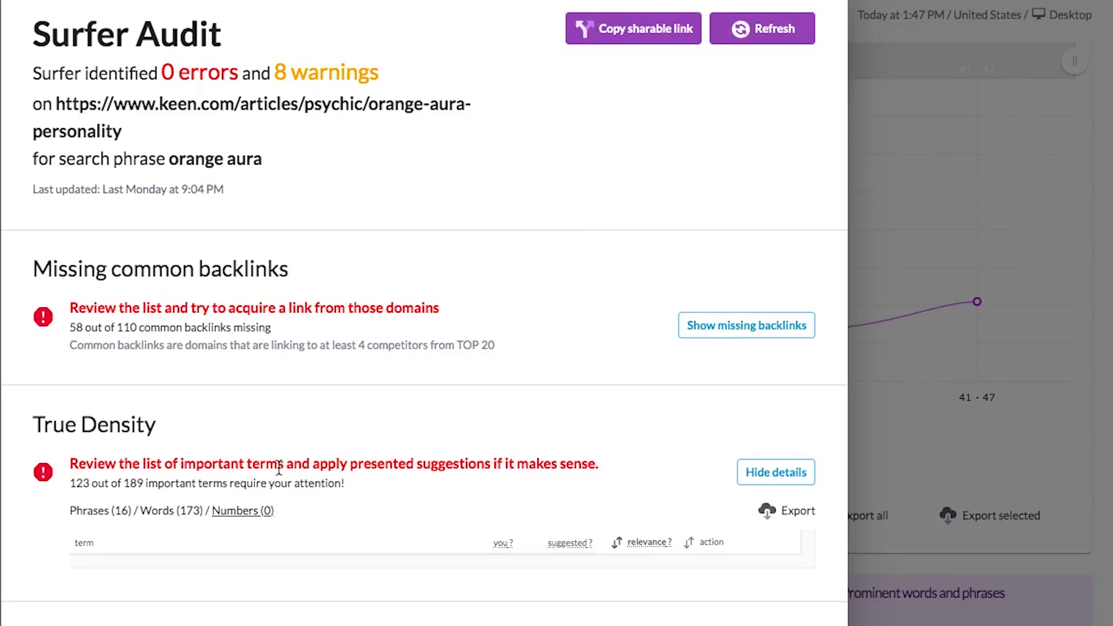
scroll(278, 479, "down", 20)
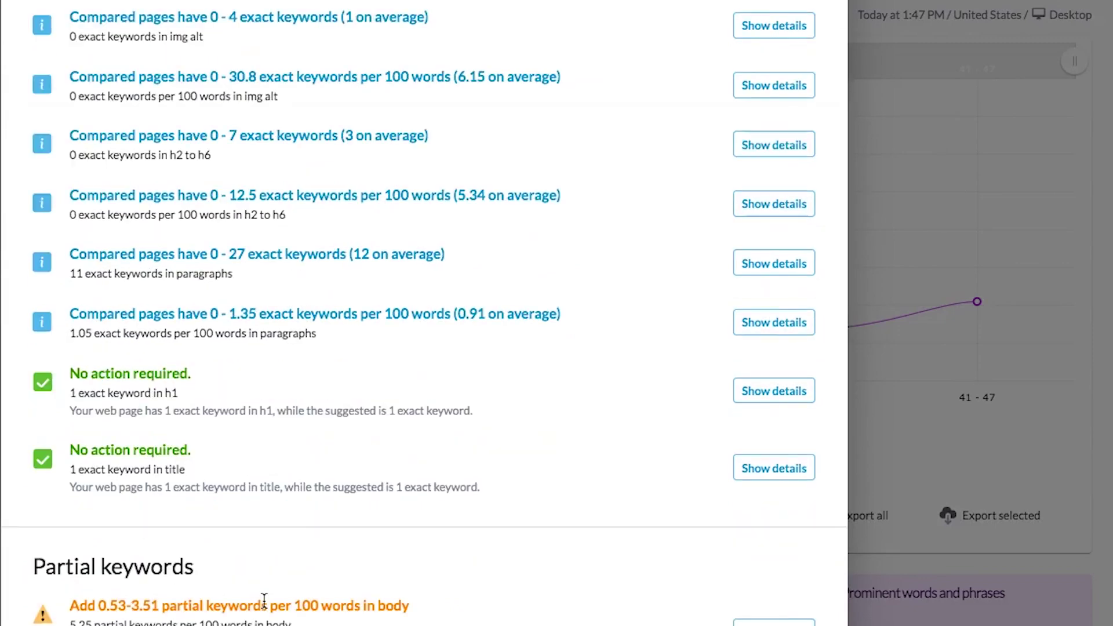
scroll(227, 584, "up", 20)
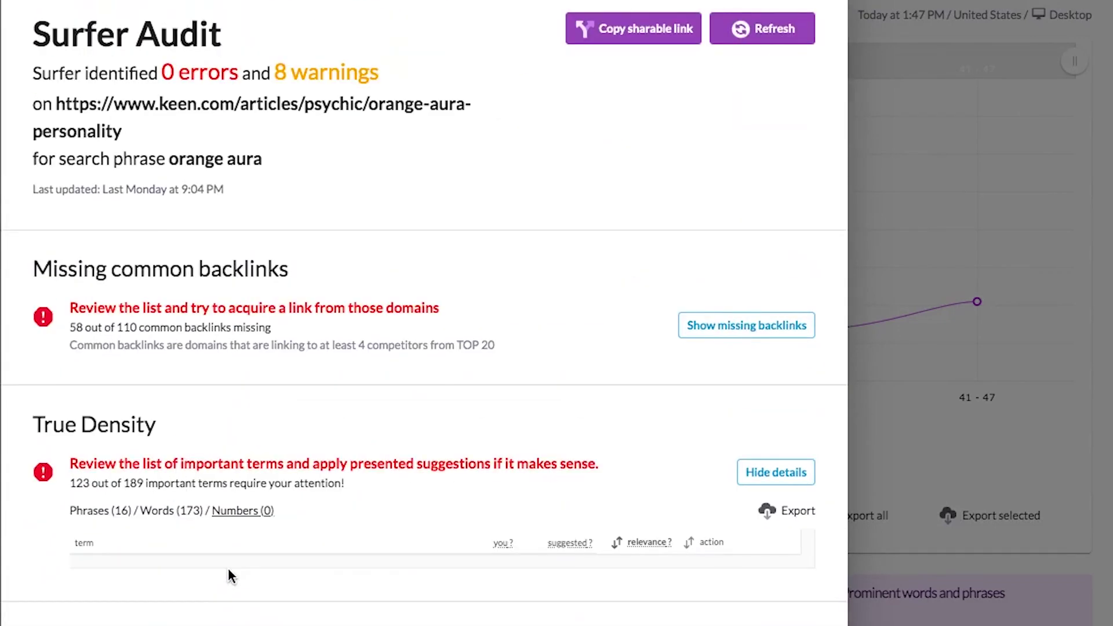
scroll(230, 574, "down", 12)
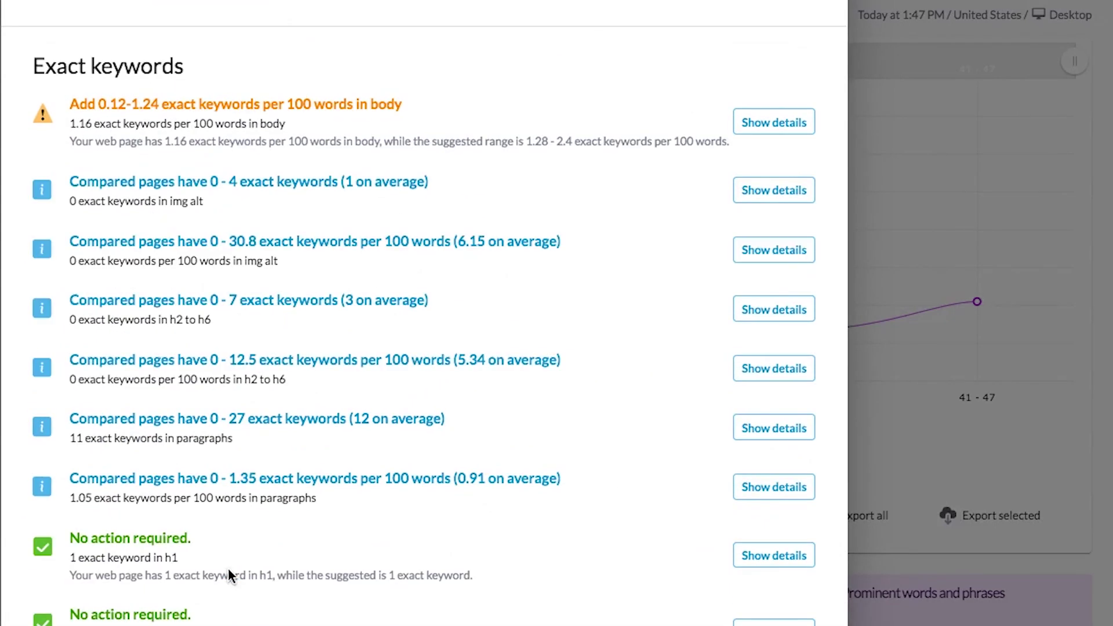
scroll(229, 569, "down", 6)
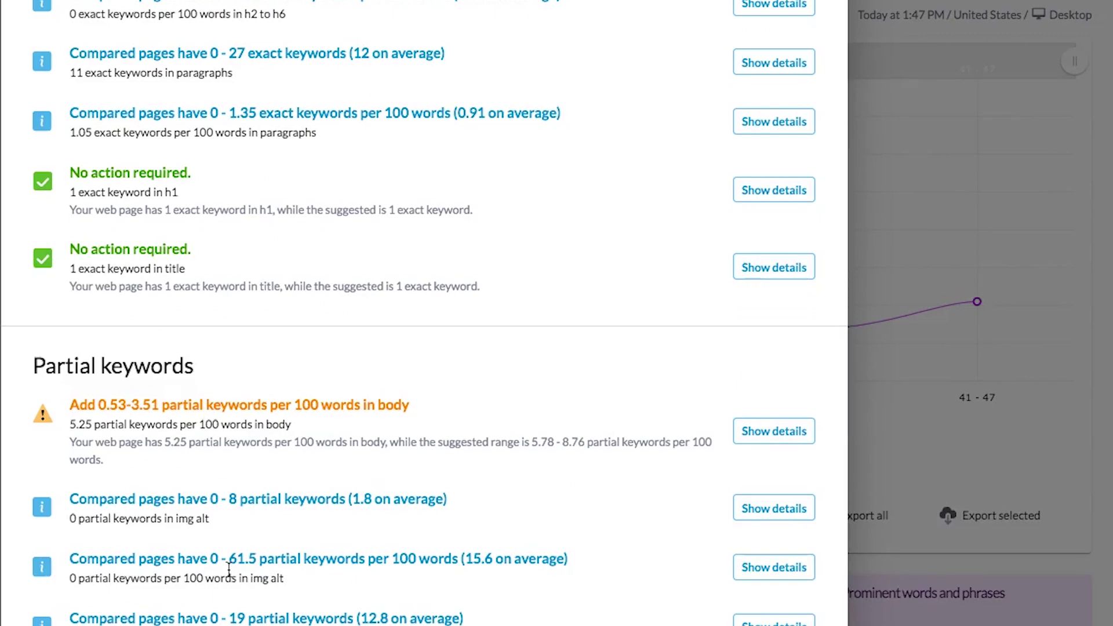
scroll(228, 571, "down", 14)
scroll(229, 571, "up", 12)
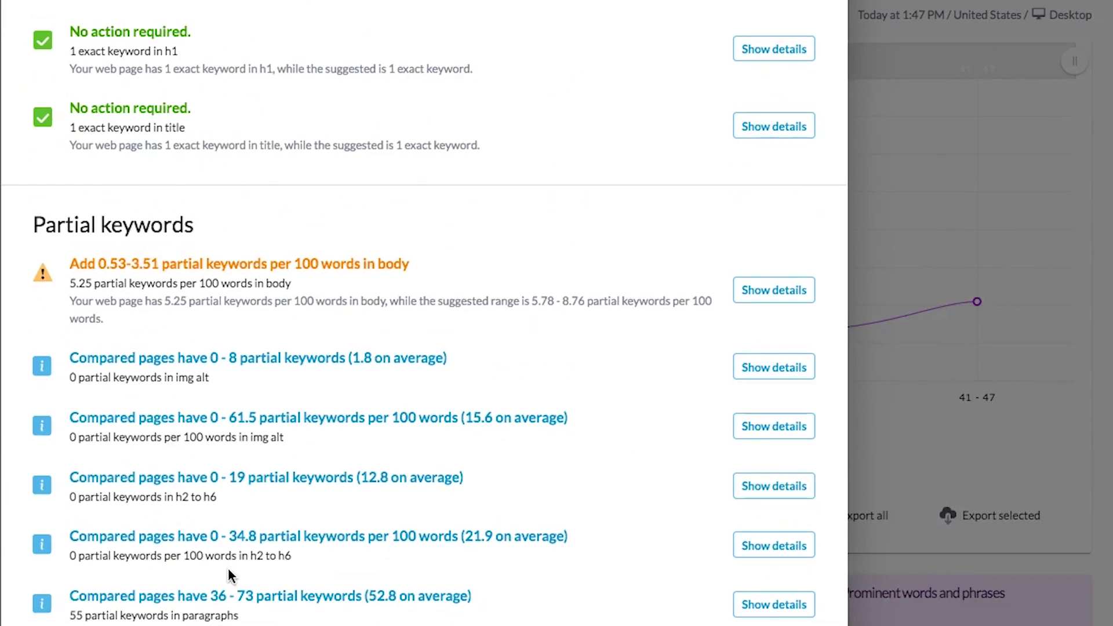